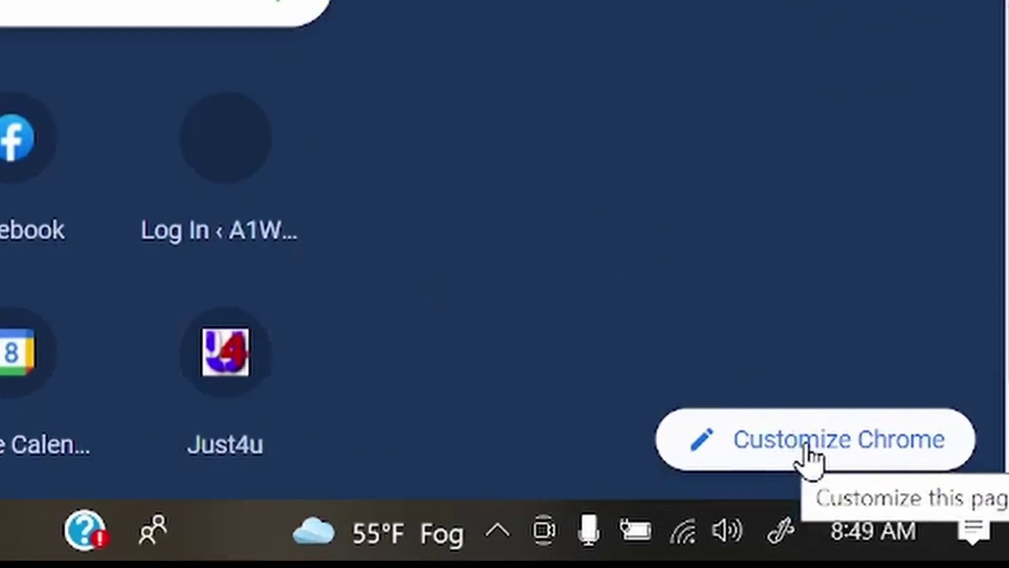
Step: Upload a photo from the Pictures folder as the new tab page background
click(808, 449)
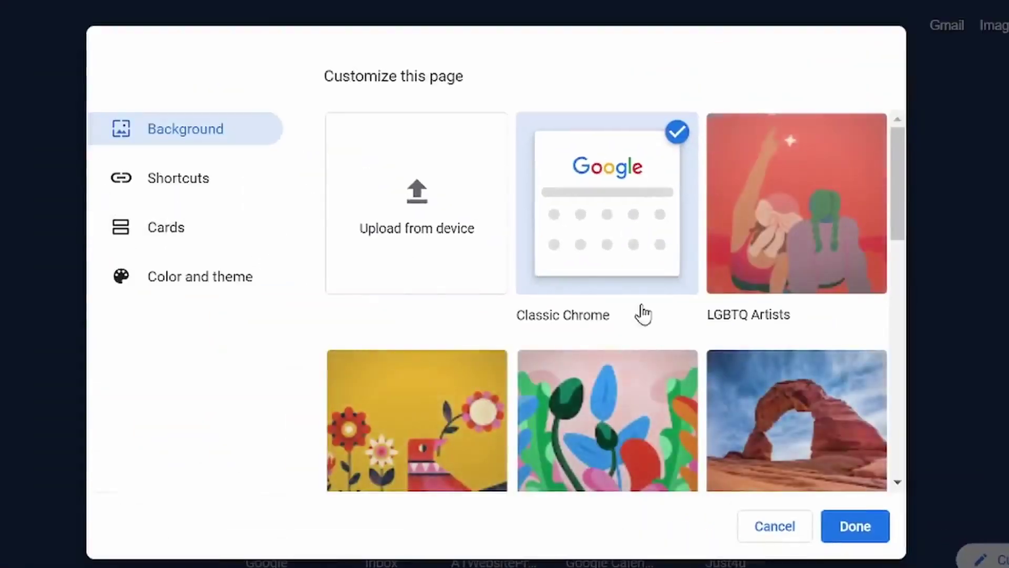
click(424, 213)
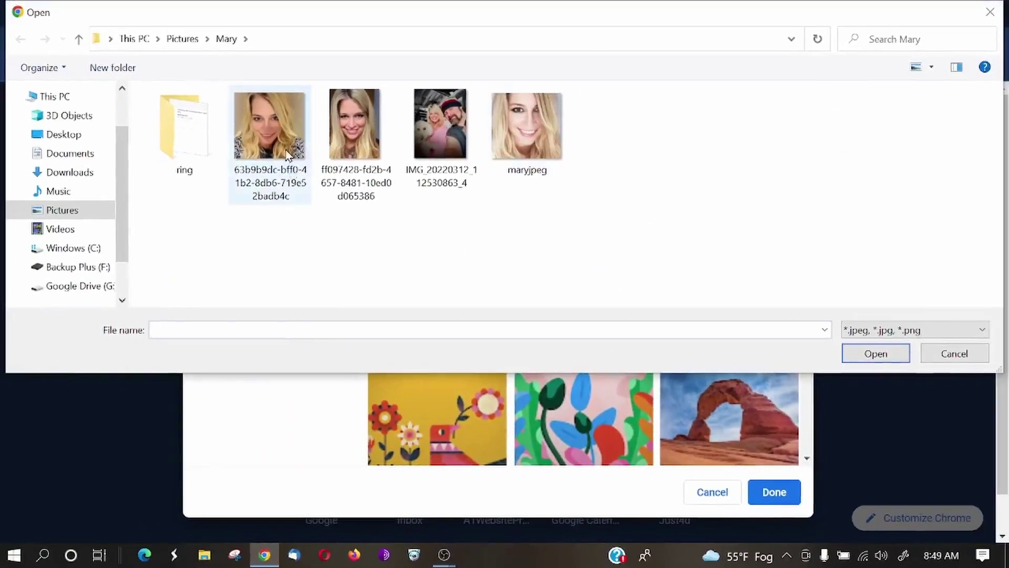
double_click(288, 155)
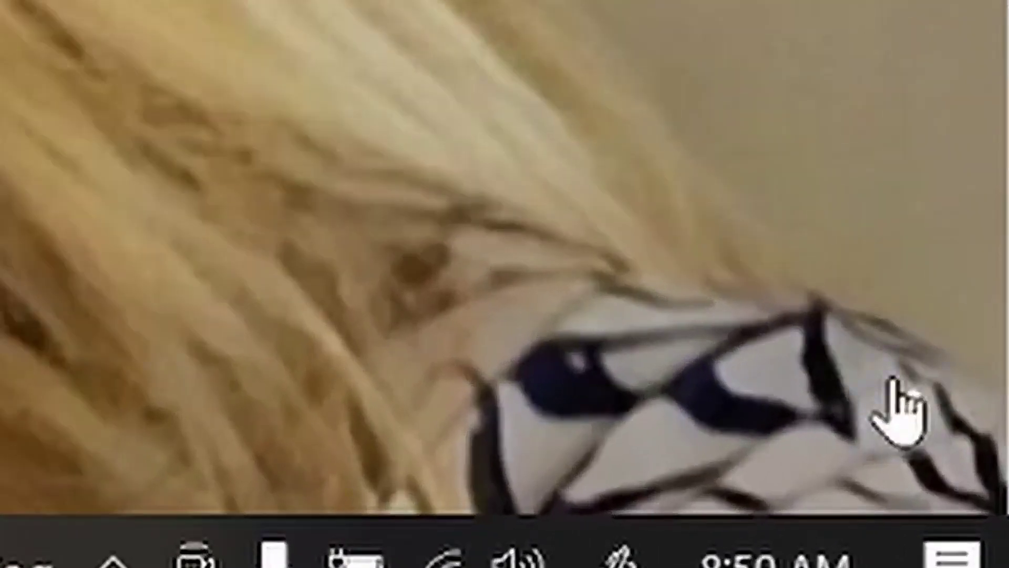
Step: Replace the background with the first NASA space photo from the Earth collection
click(970, 519)
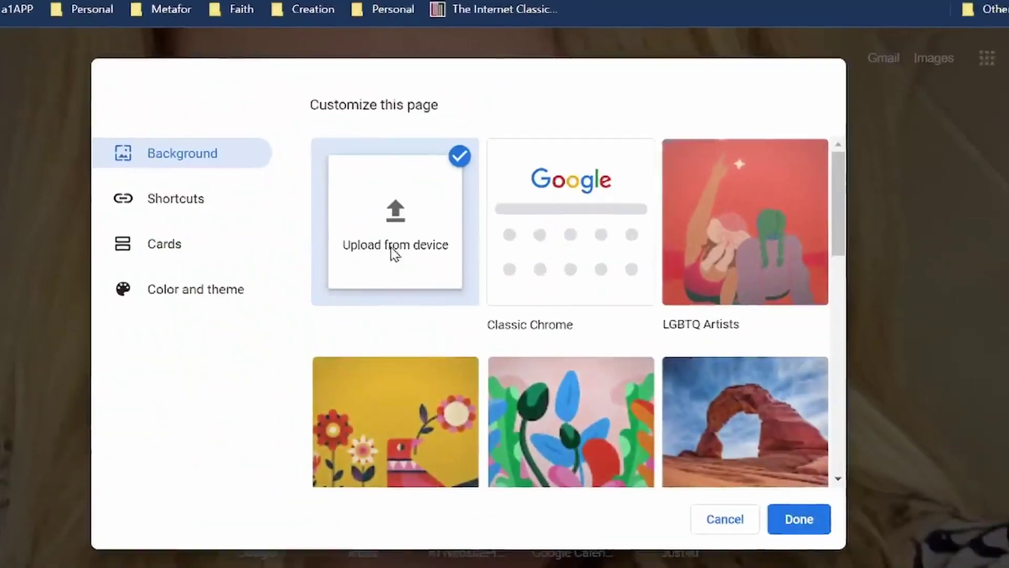
click(395, 252)
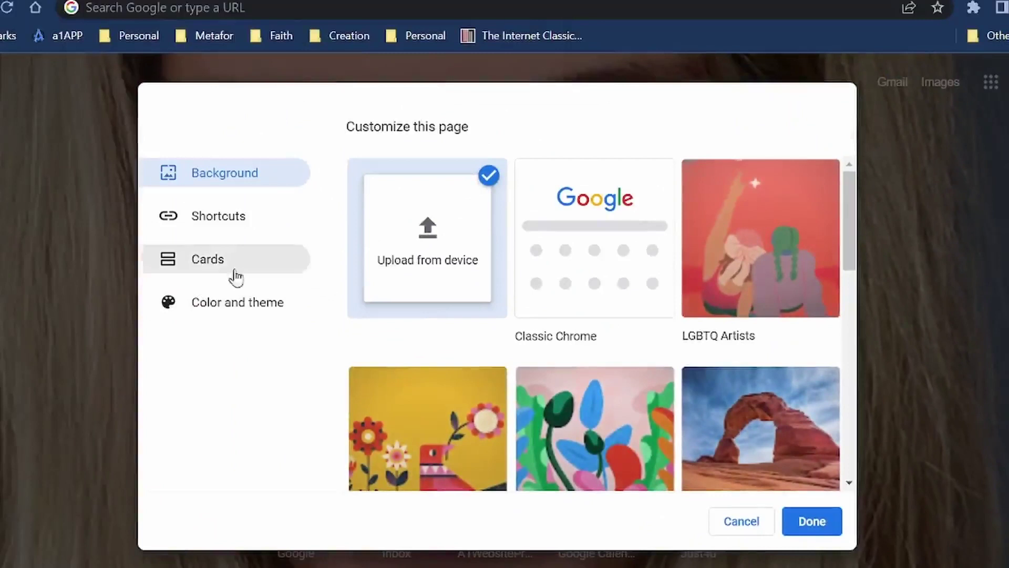
scroll(660, 322, down, 2)
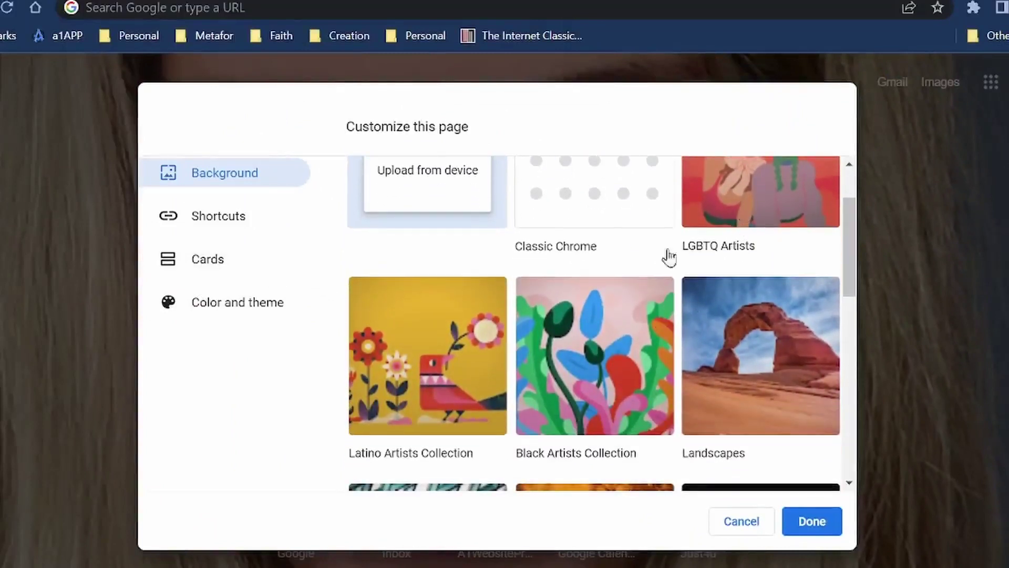
scroll(452, 392, down, 2)
scroll(505, 383, down, 3)
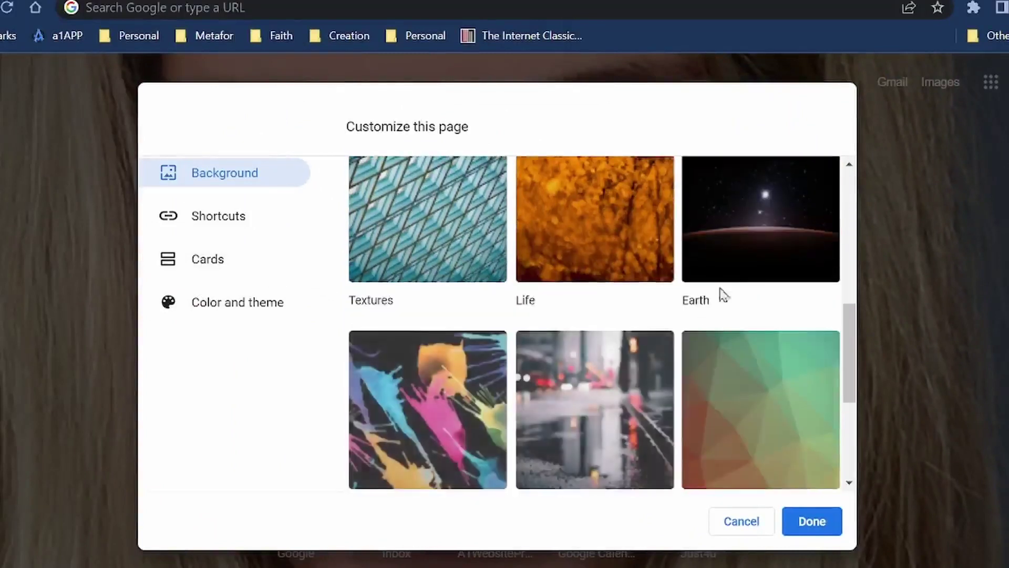
click(734, 245)
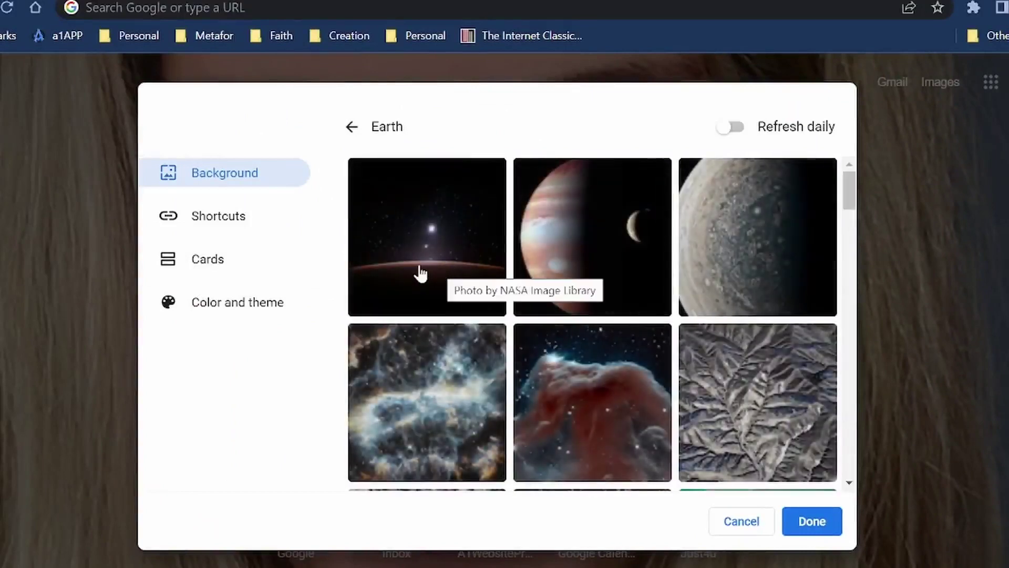
click(434, 261)
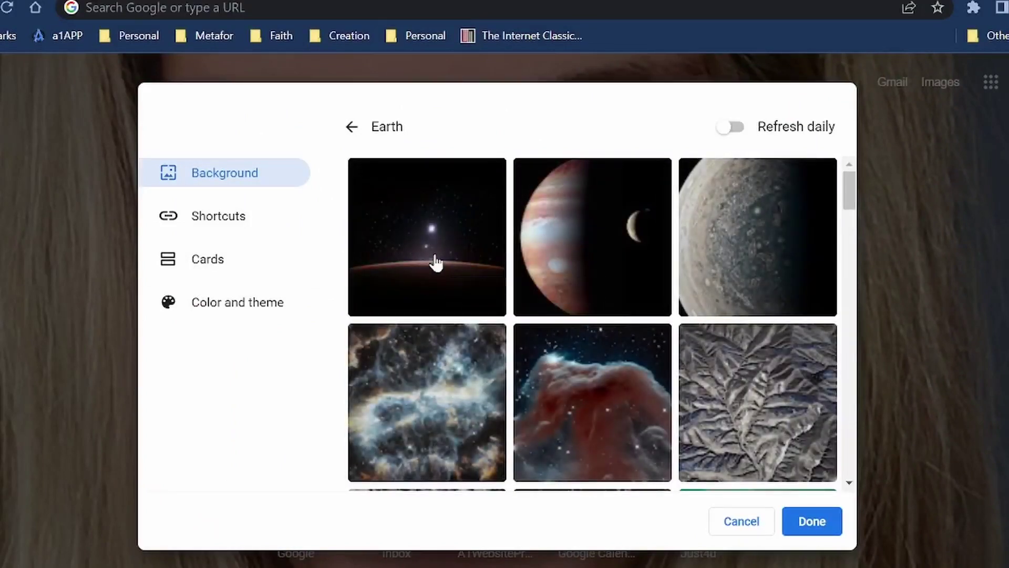
click(823, 526)
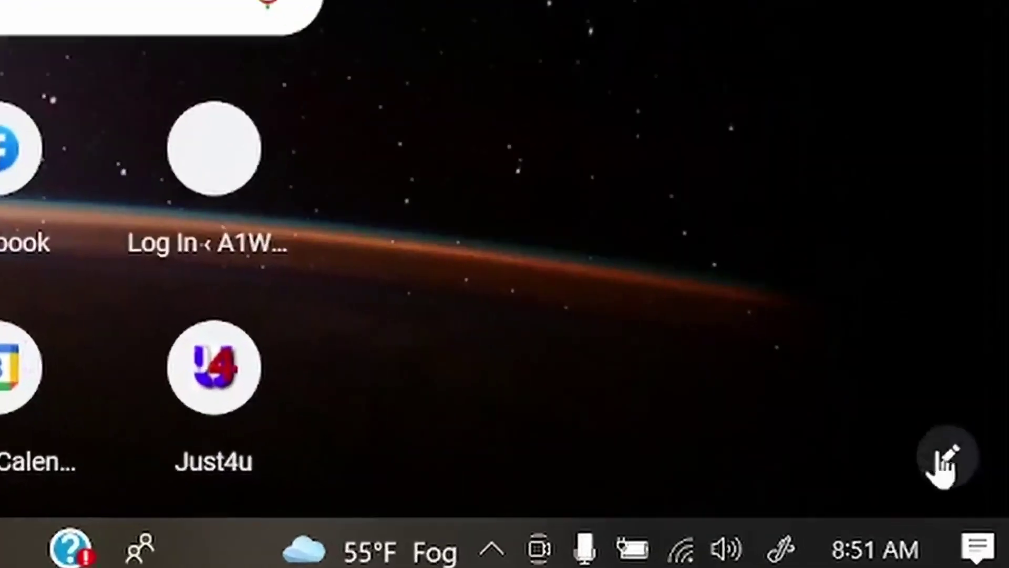
click(941, 465)
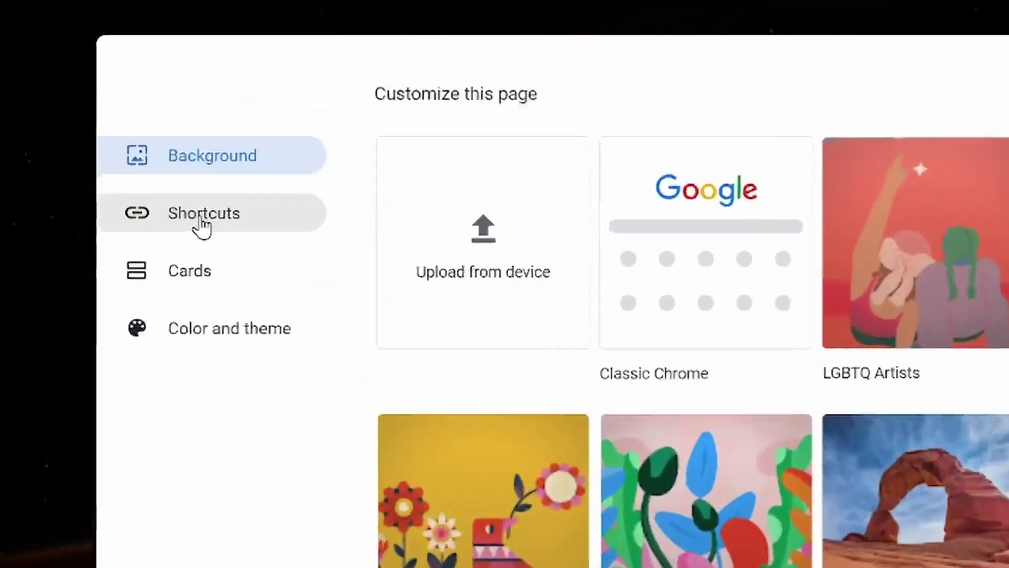
click(201, 221)
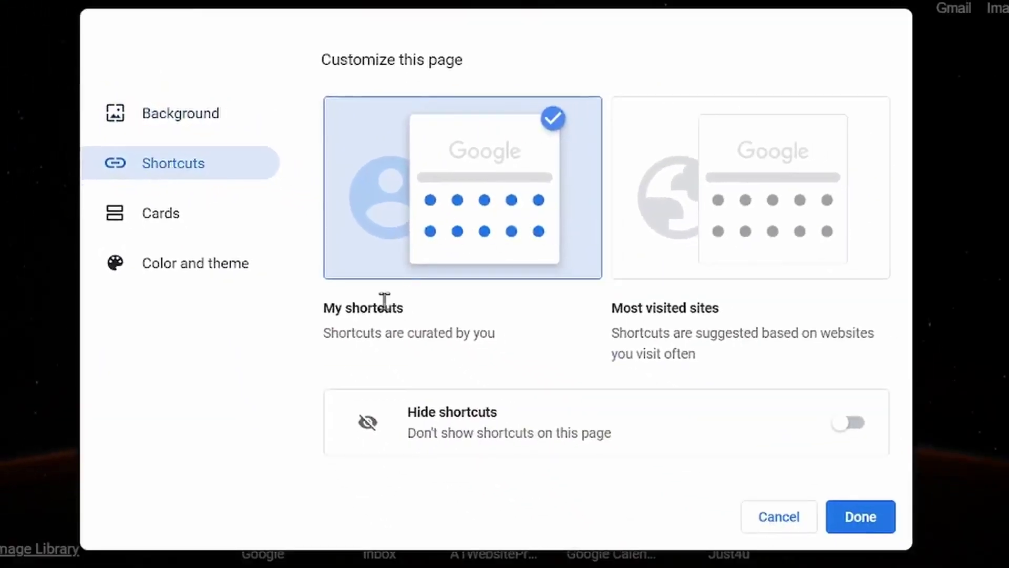
drag(347, 338, 467, 339)
click(700, 273)
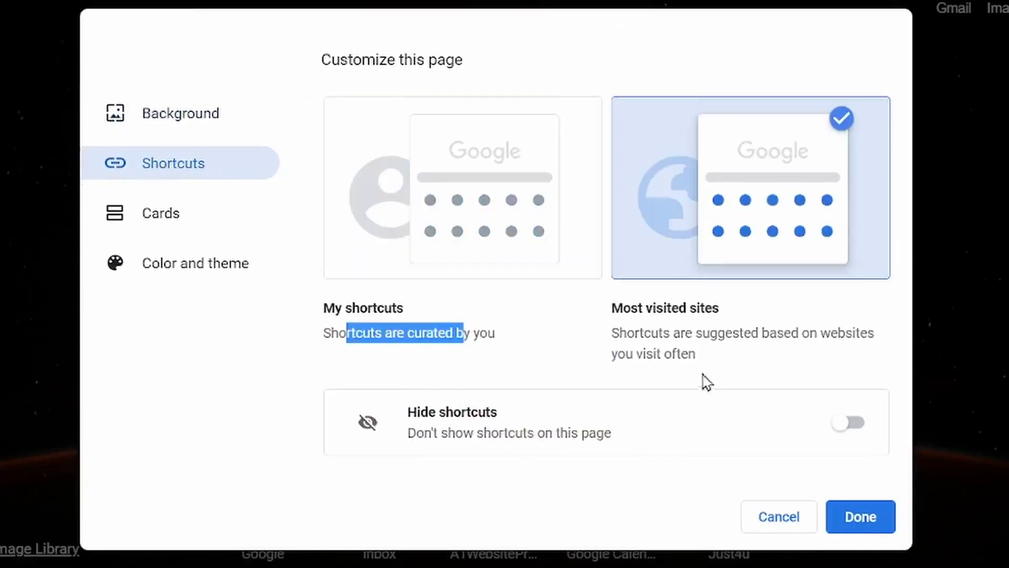
click(851, 427)
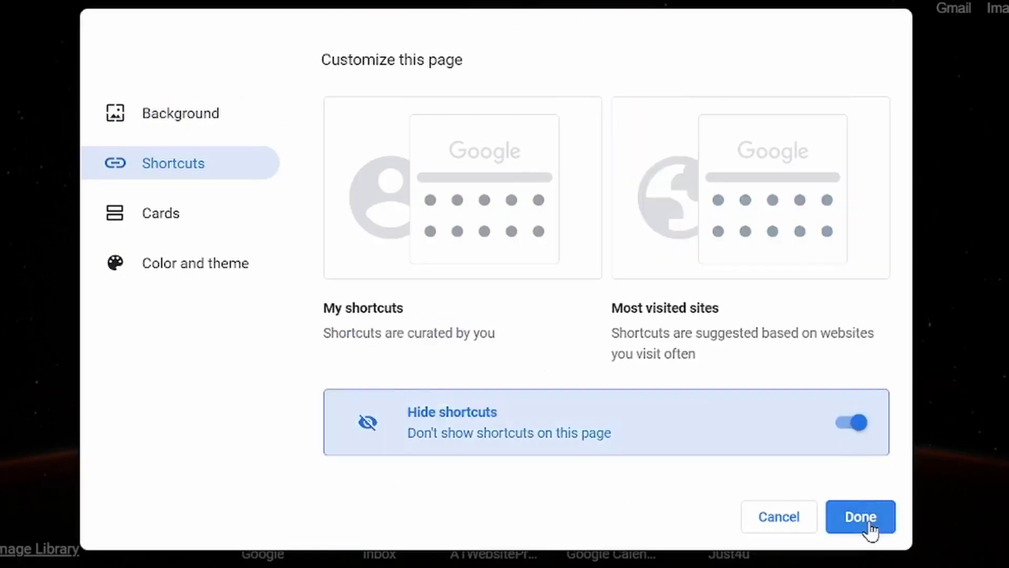
click(860, 517)
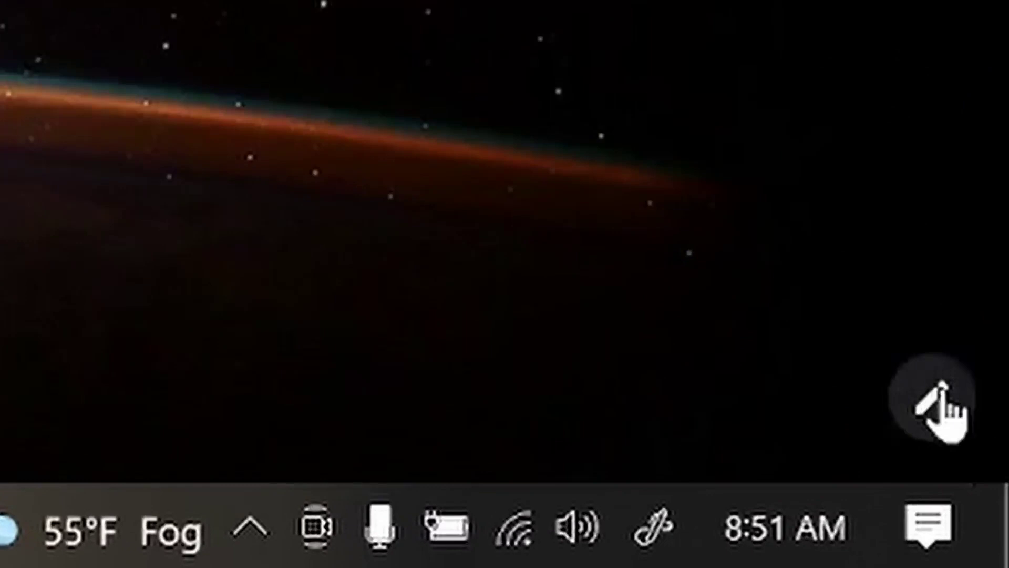
click(984, 519)
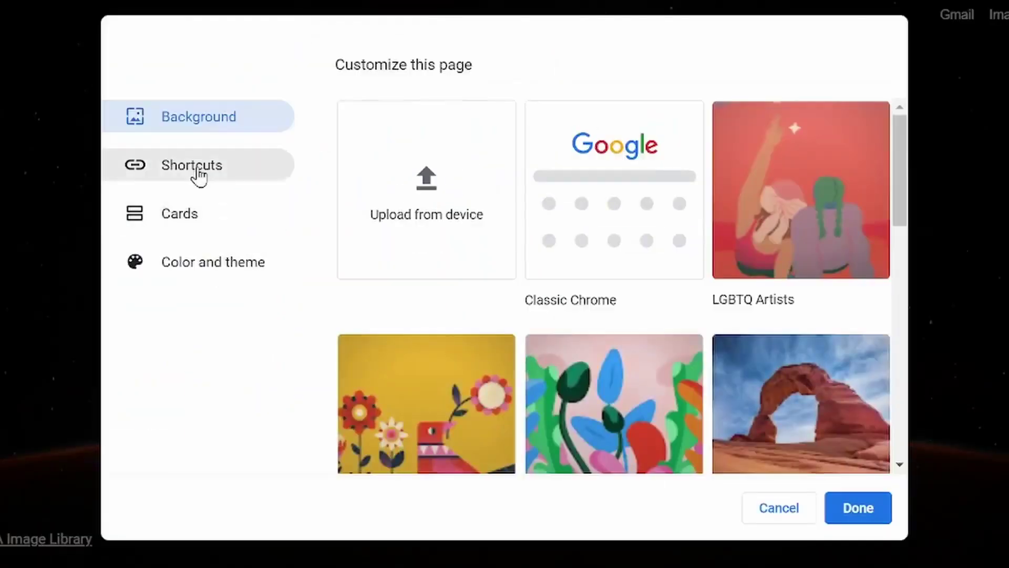
click(199, 171)
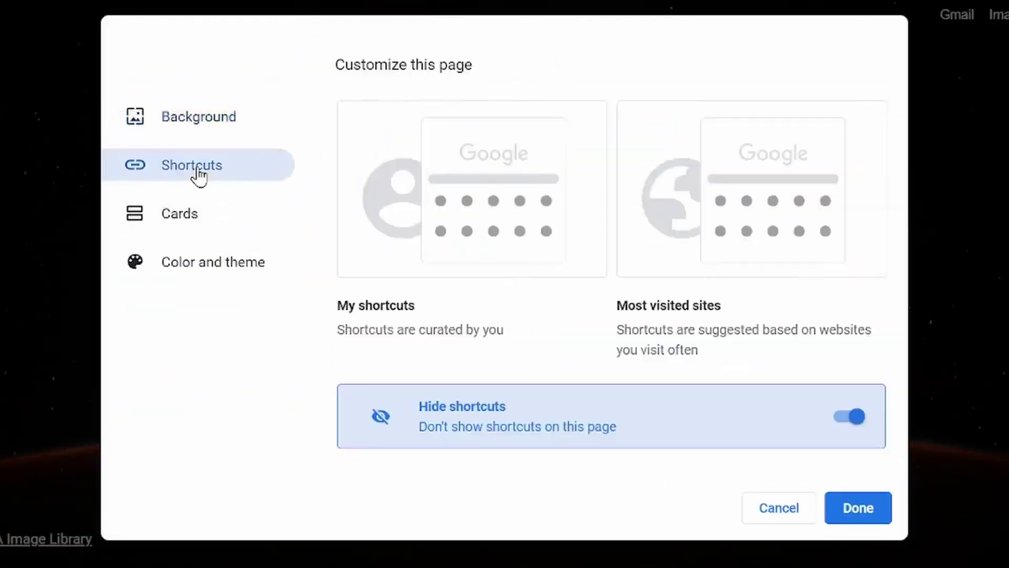
click(508, 238)
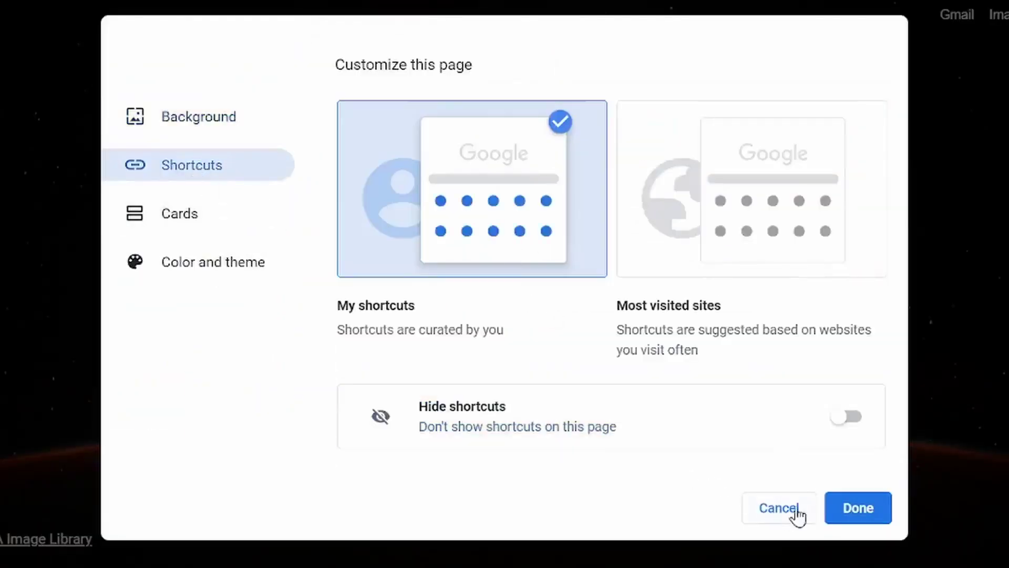
click(855, 510)
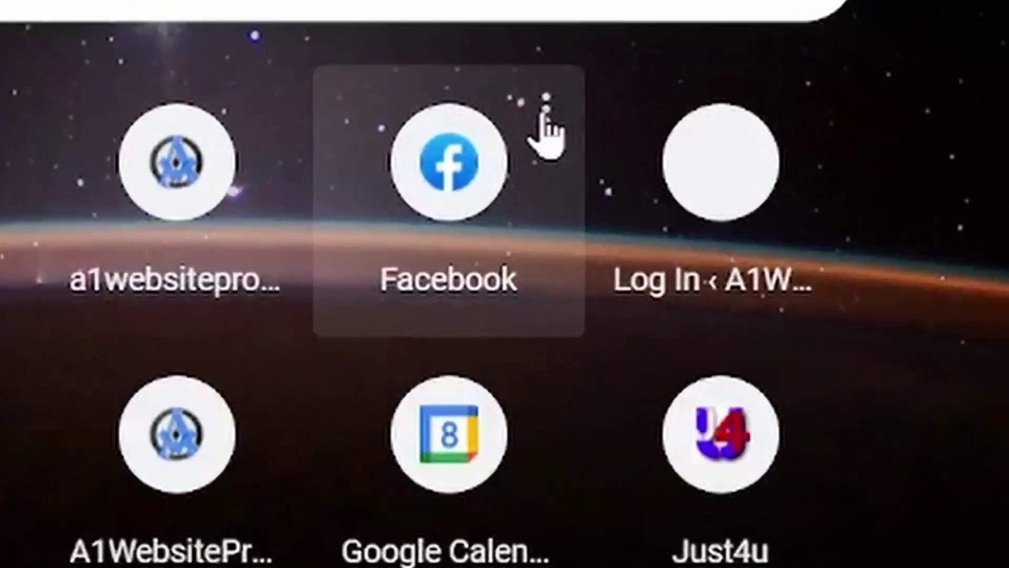
Step: Open the Facebook tile's edit form and cancel it, then remove the Facebook shortcut
click(546, 105)
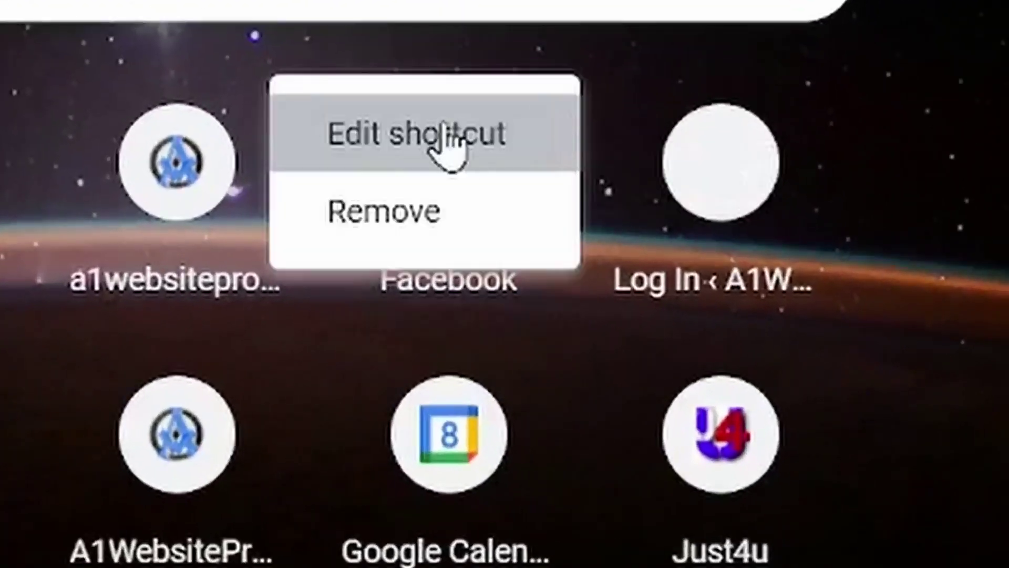
click(547, 129)
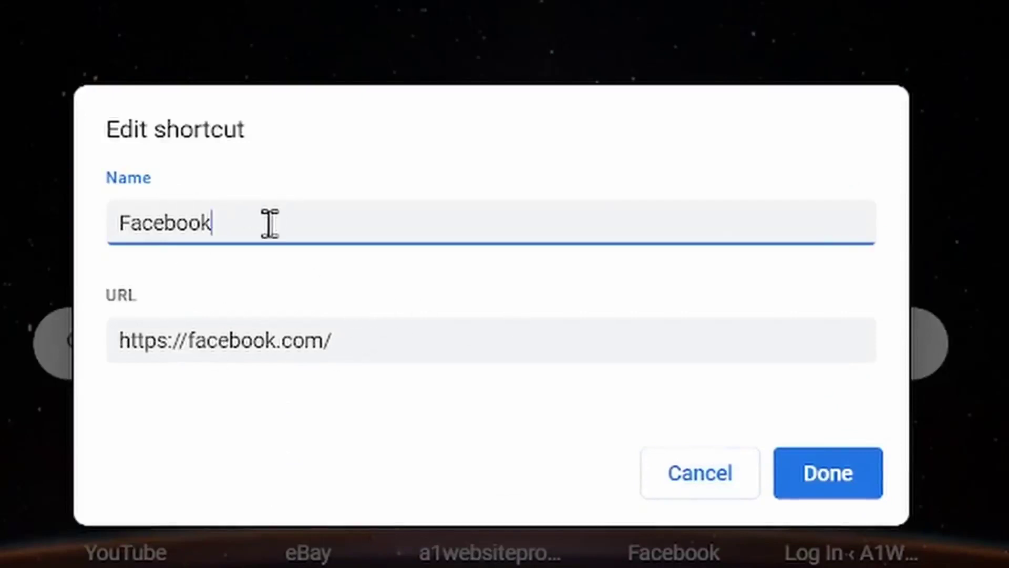
click(717, 486)
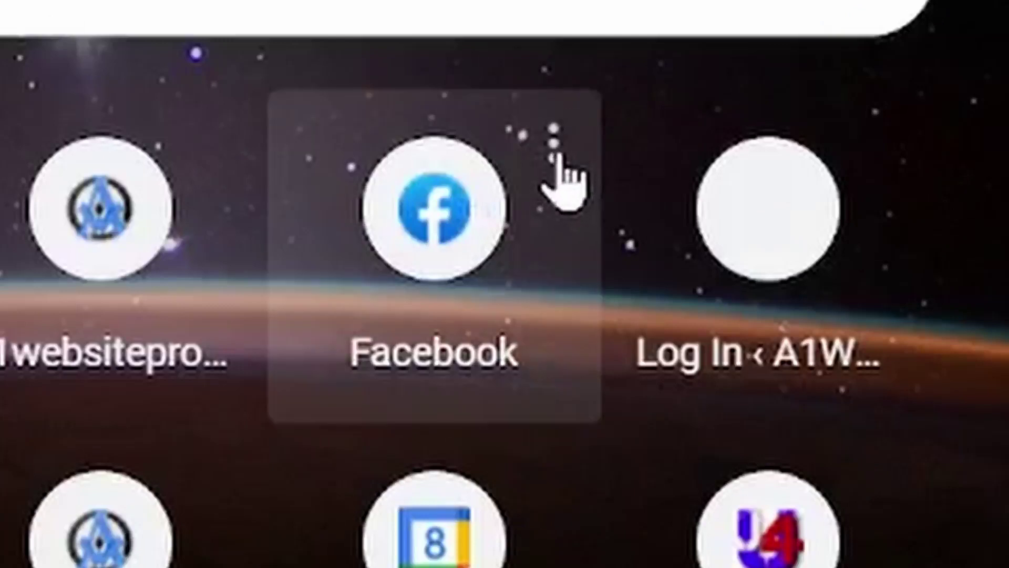
click(558, 155)
click(354, 300)
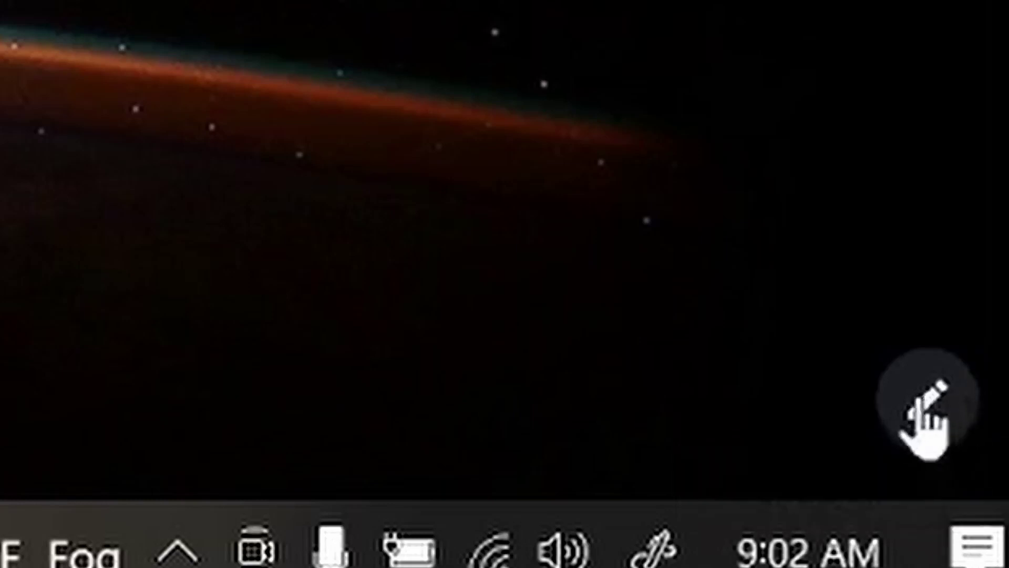
Step: Switch new tab cards to Customize cards and scroll down to the Recipe ideas card
click(918, 405)
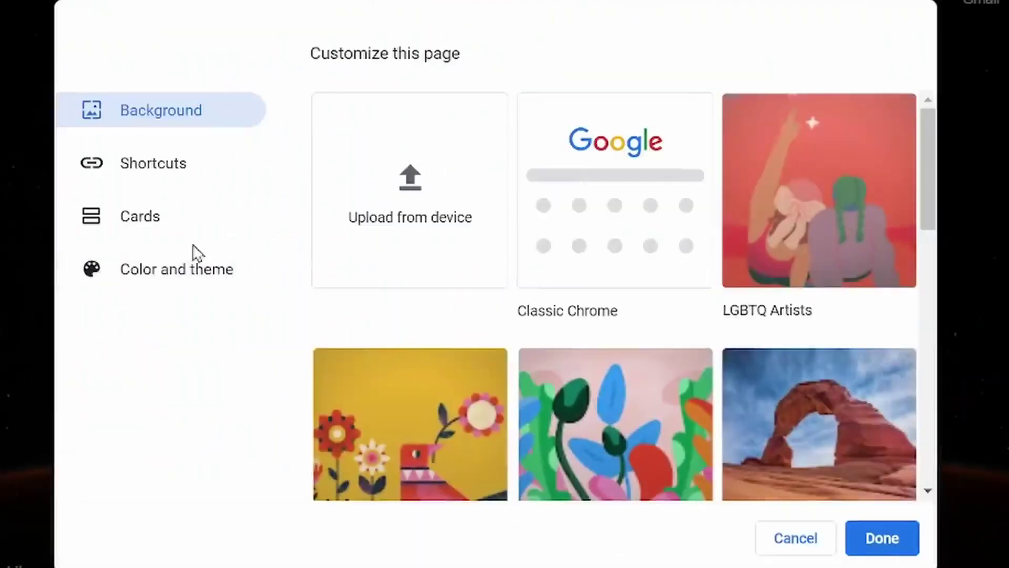
click(156, 240)
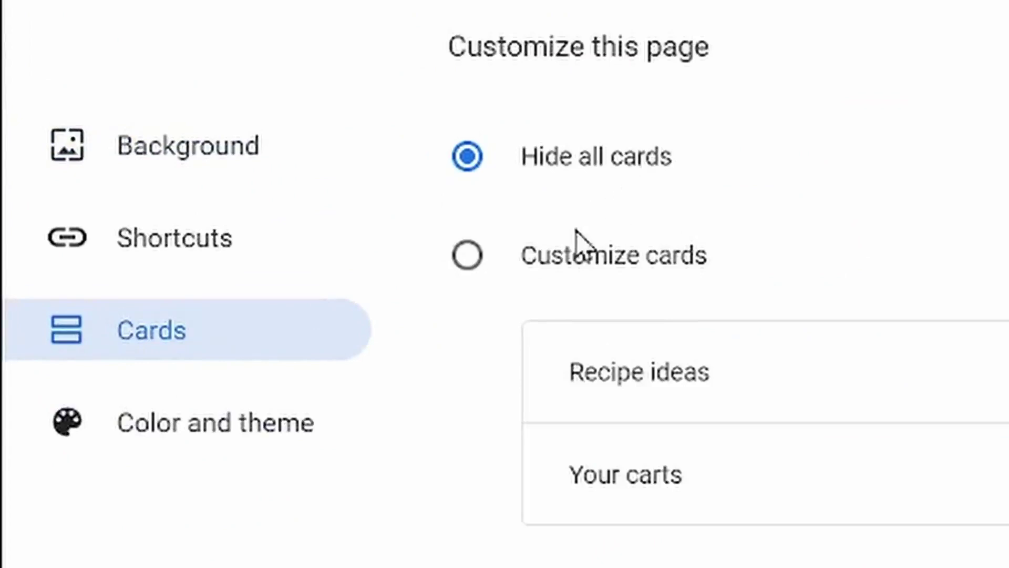
click(554, 274)
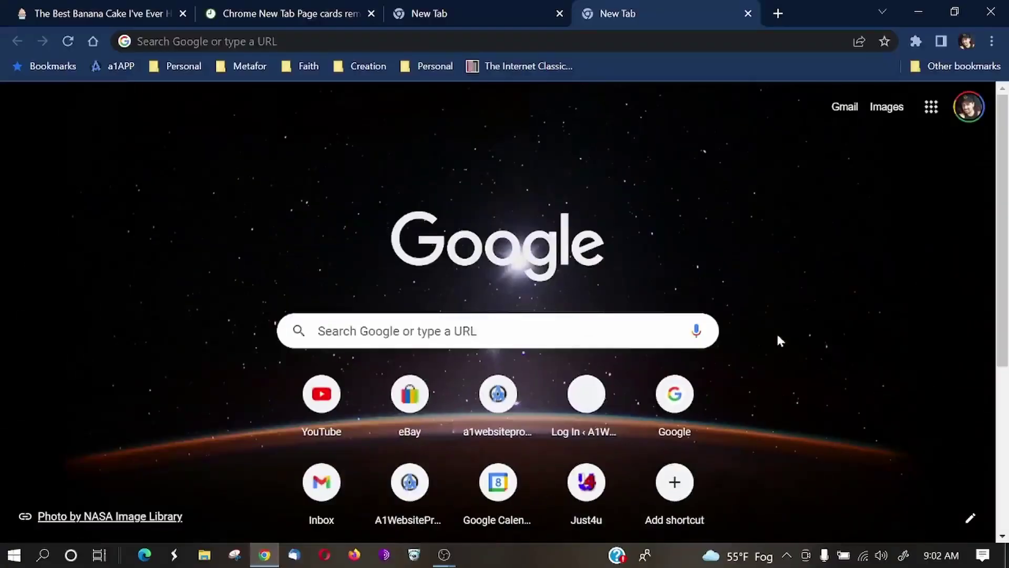
scroll(777, 342, down, 3)
scroll(778, 346, down, 1)
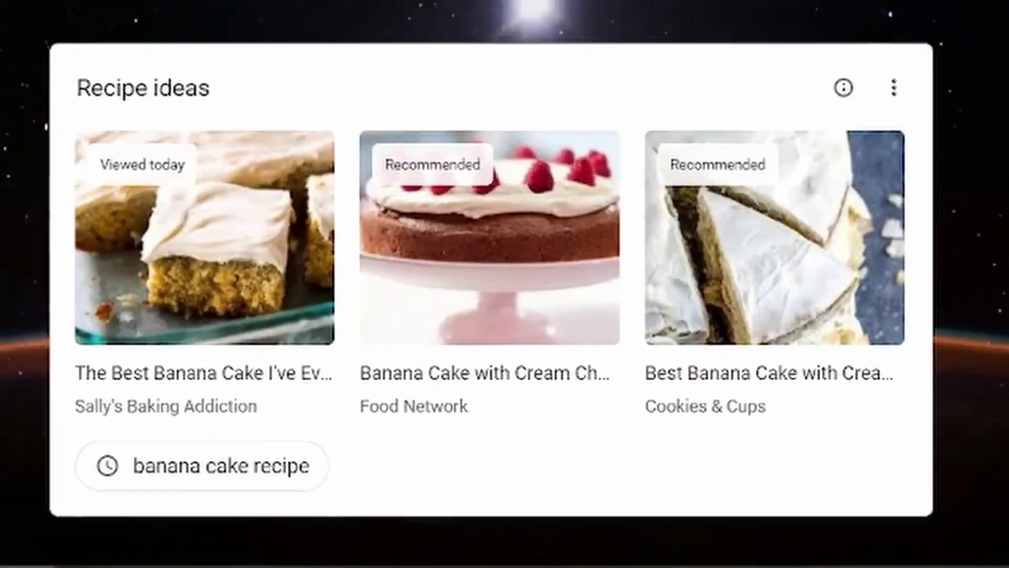
Step: Search for 'meatball recipie' and open the Easy Meatball Recipe result
click(558, 46)
text(mea)
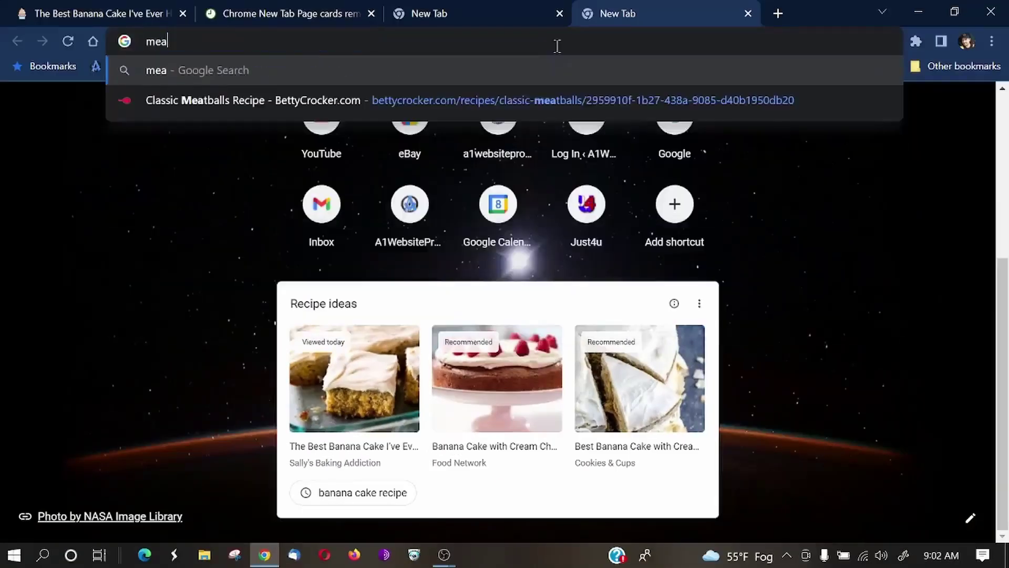
text(tball re)
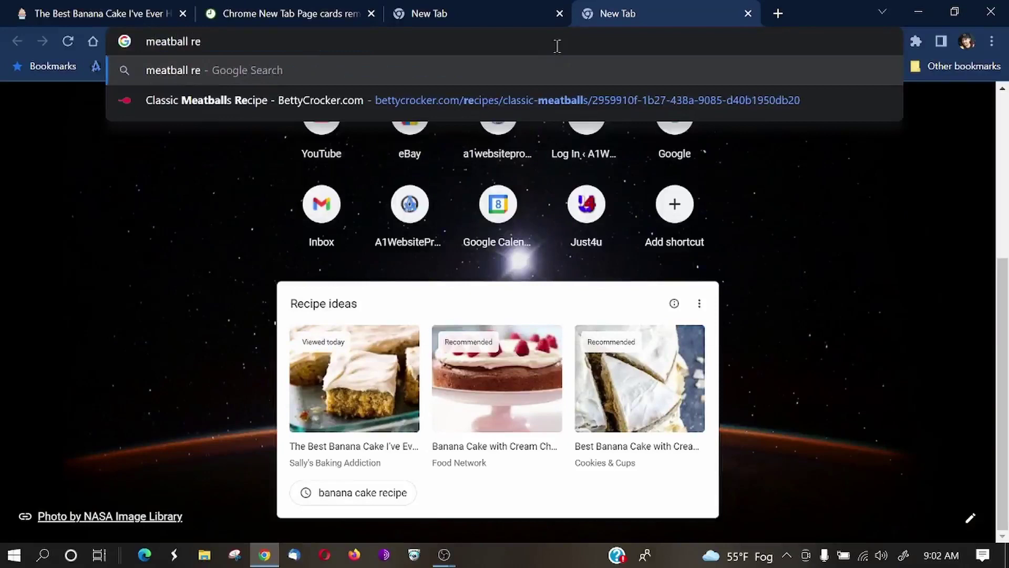
text(cipi)
text(e)
key(Return)
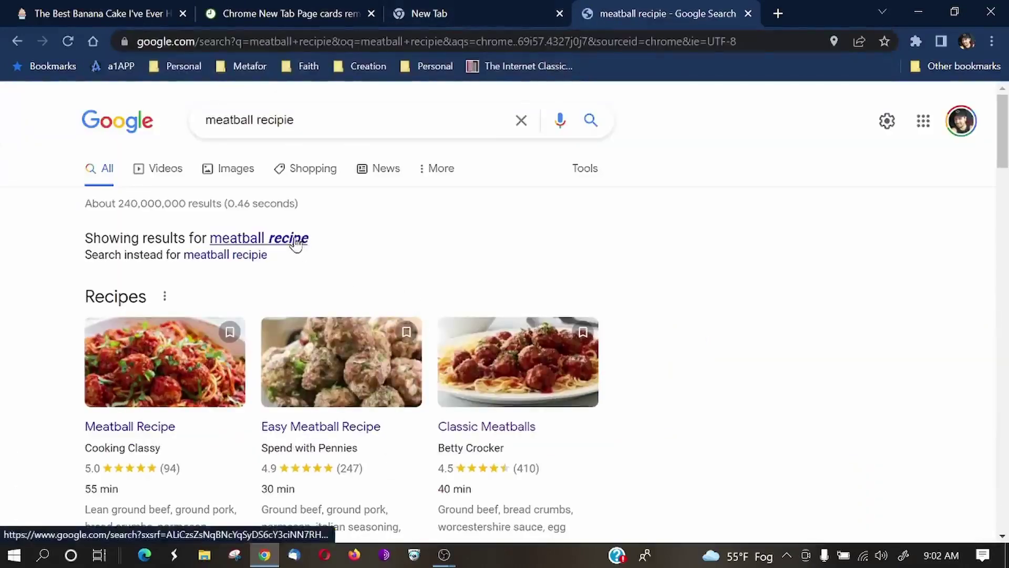
scroll(405, 233, down, 3)
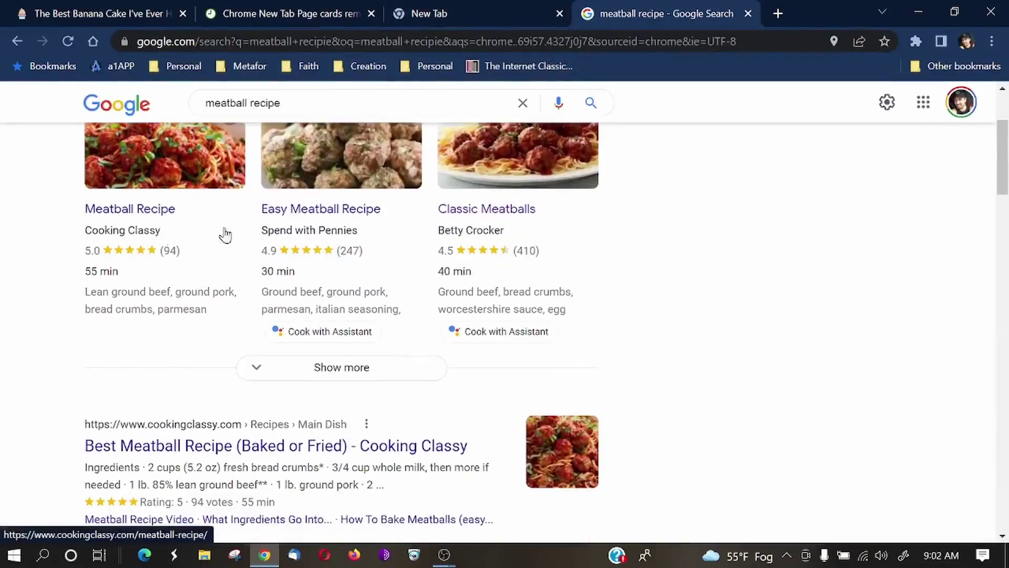
click(347, 217)
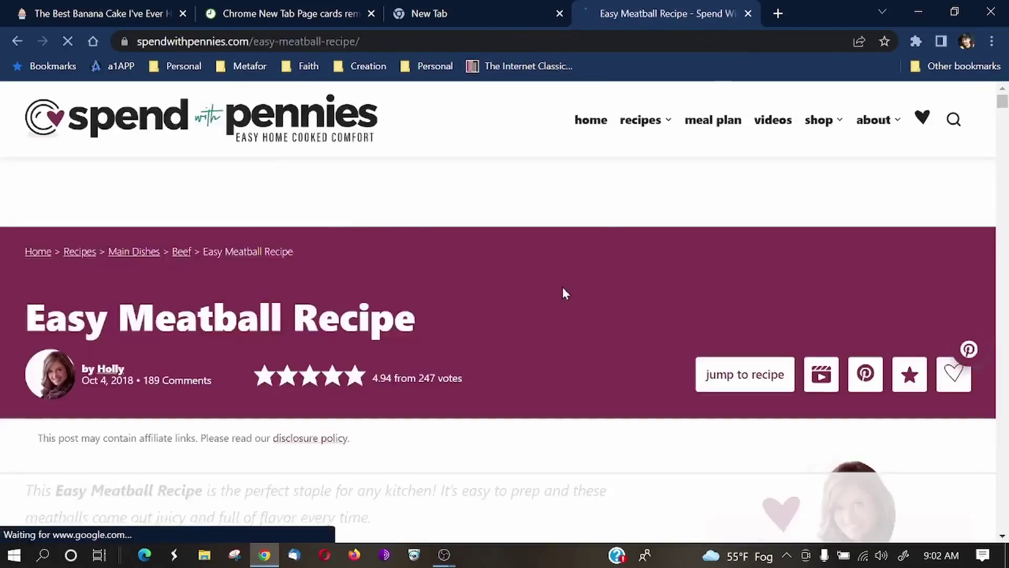
Step: Dismiss the bottom ad, the notification prompt and the email signup popup
scroll(563, 287, down, 3)
scroll(539, 311, down, 4)
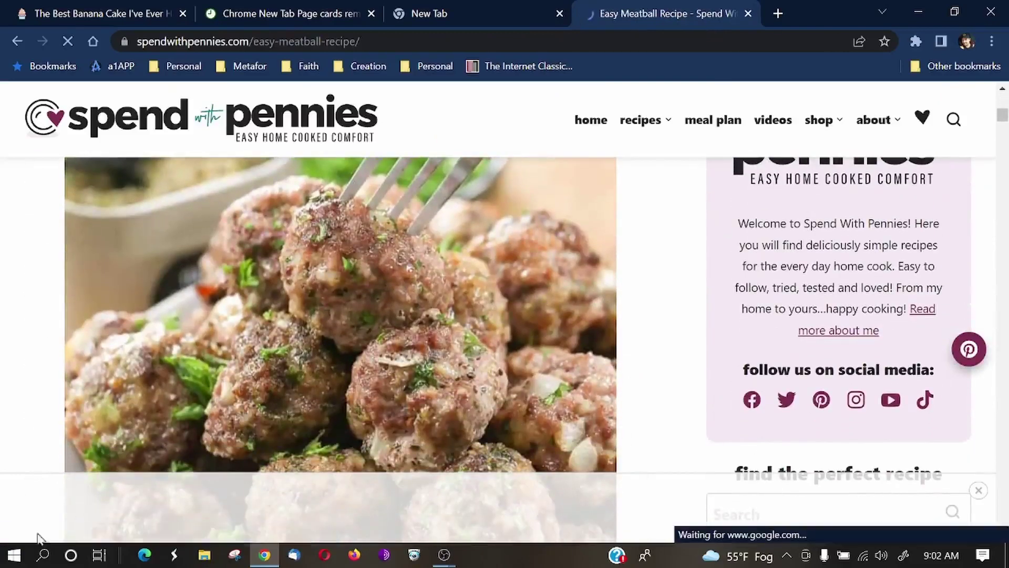
scroll(570, 297, down, 3)
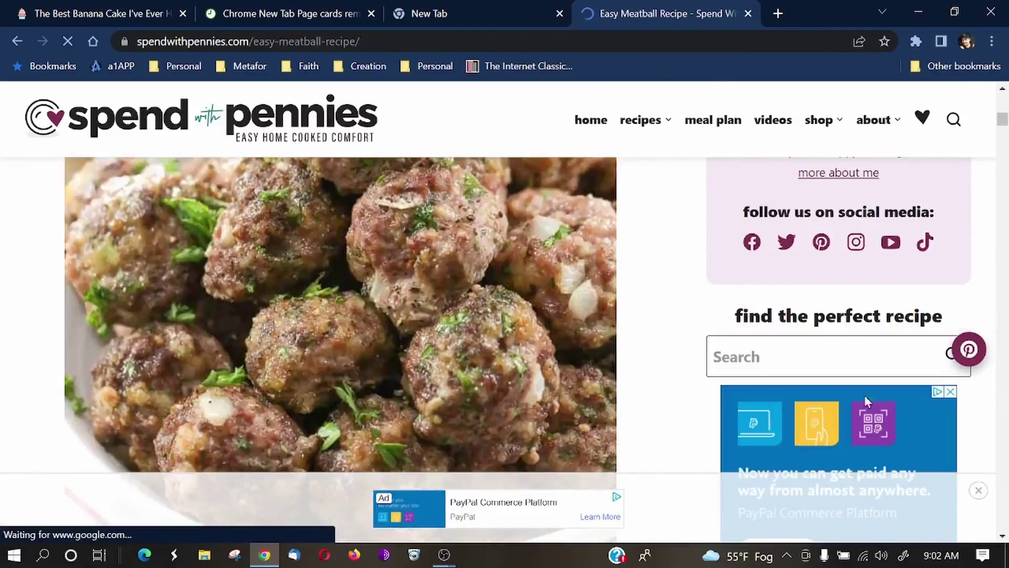
click(979, 492)
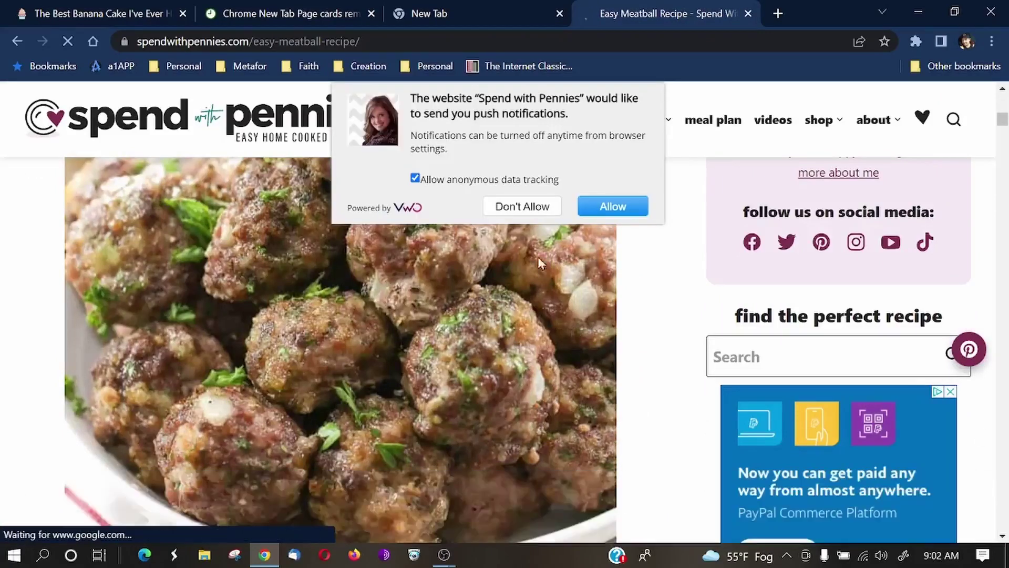
click(552, 207)
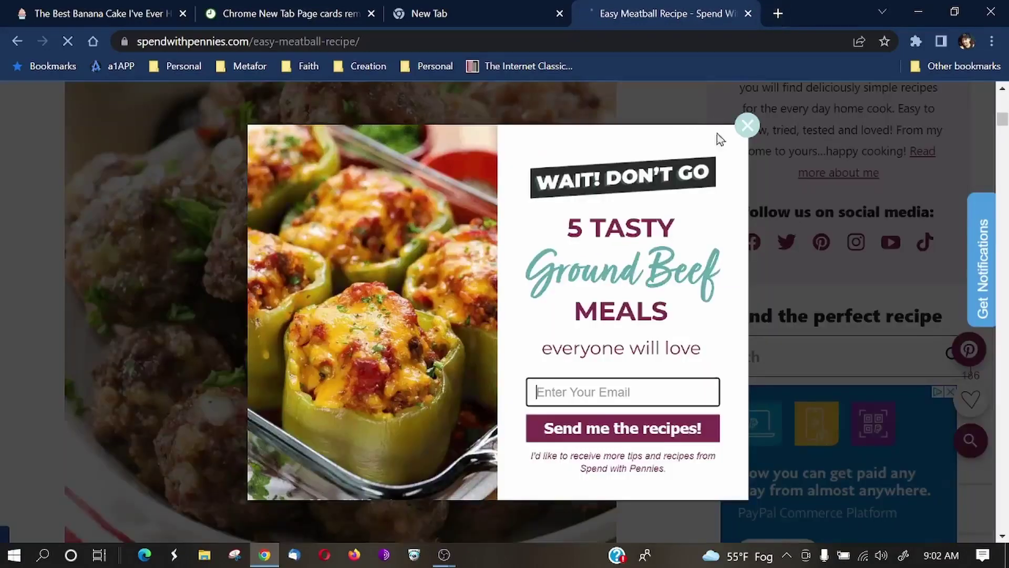
click(747, 125)
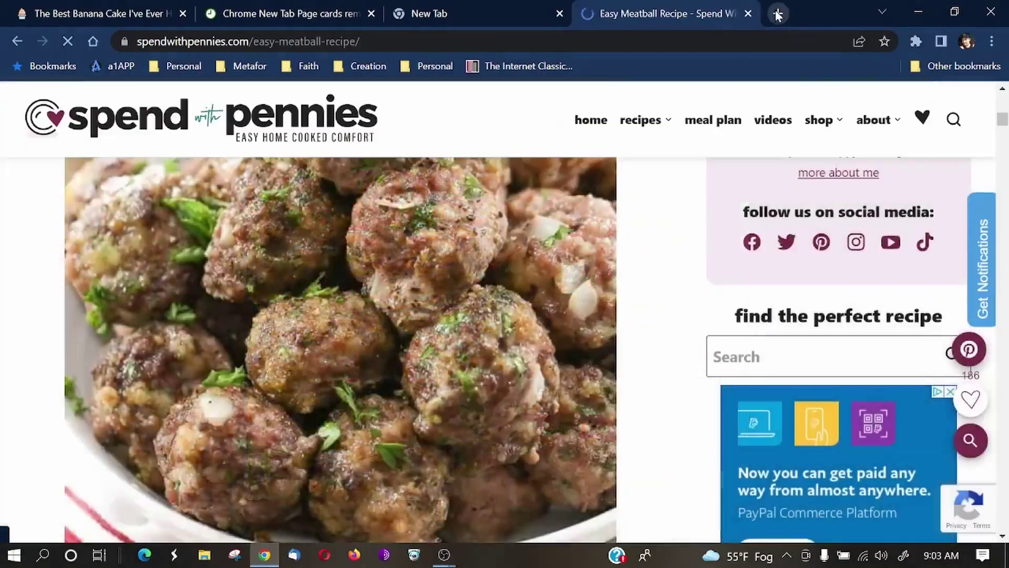
click(777, 14)
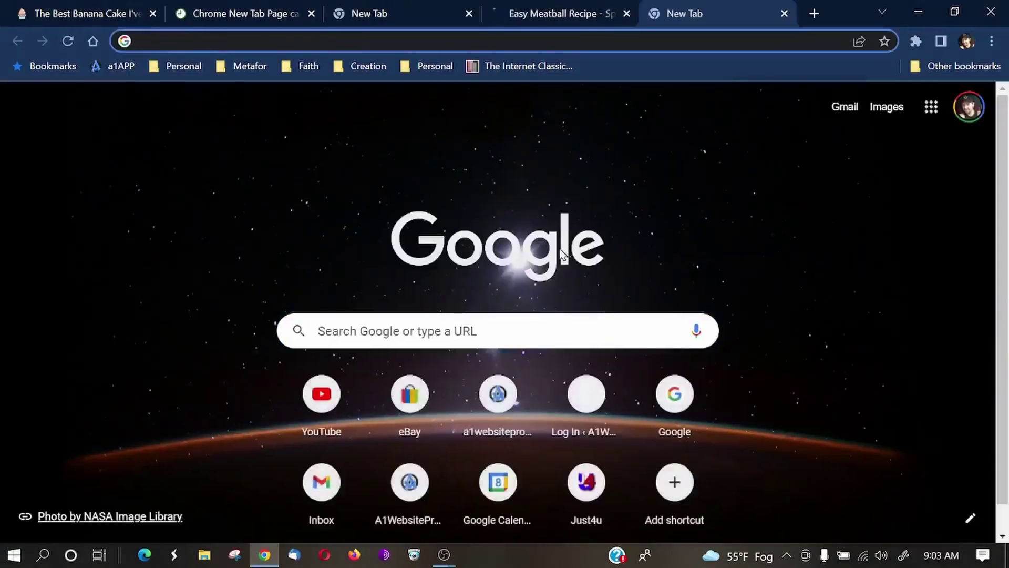
scroll(559, 248, down, 5)
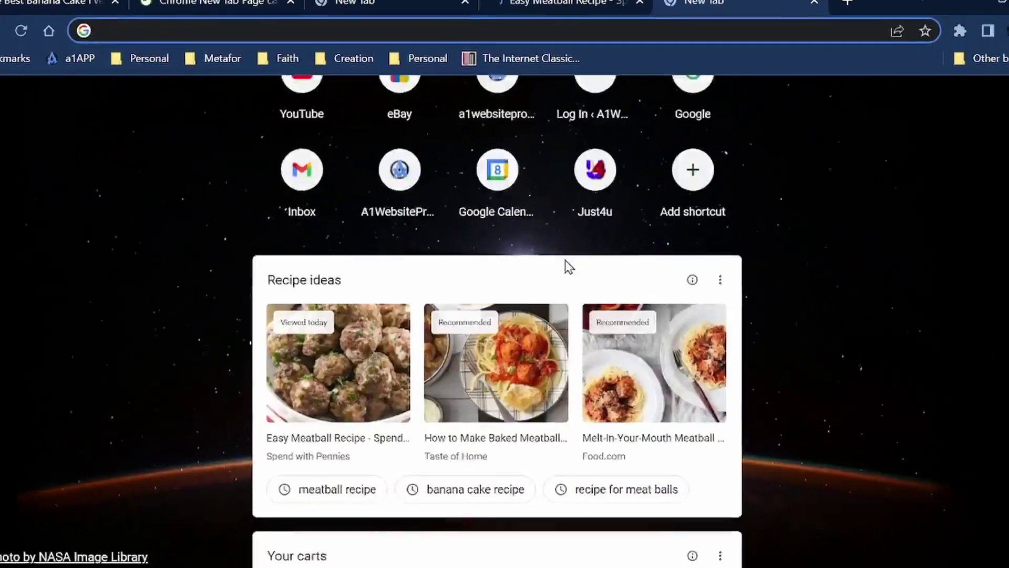
scroll(566, 262, down, 3)
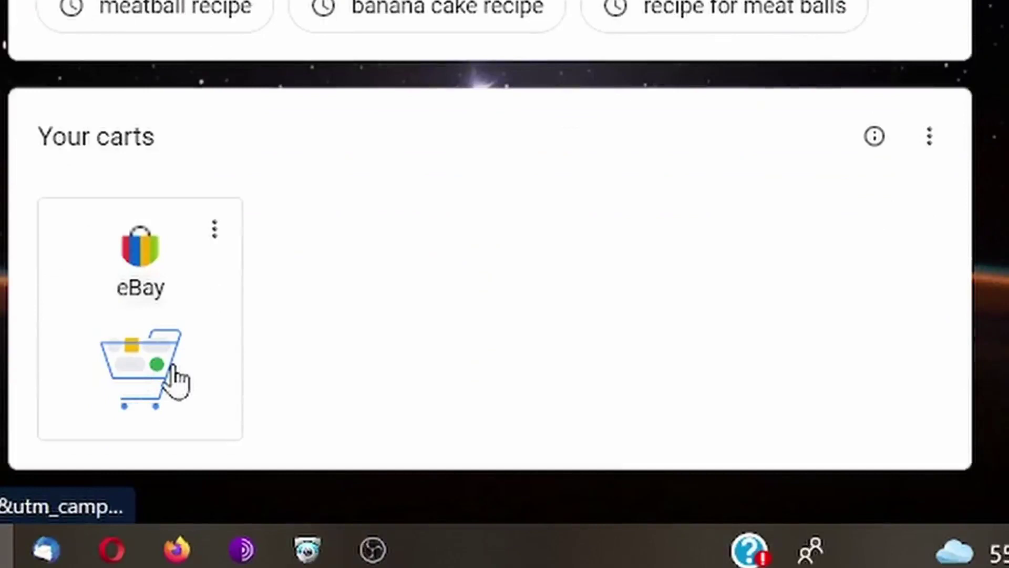
scroll(176, 379, up, 5)
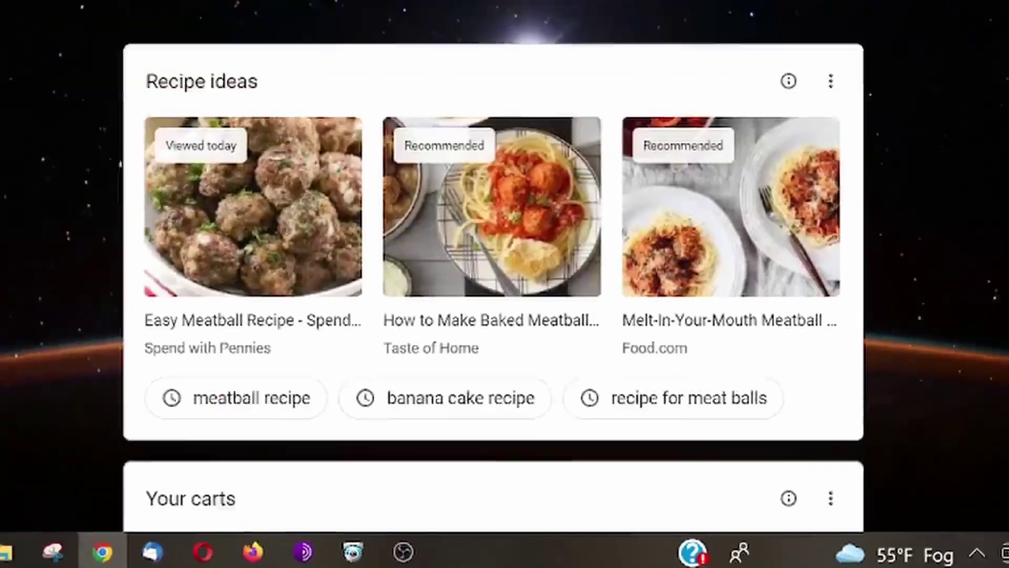
Step: Go to ebay.com via the omnibox and open the $8.85 capacitor listing
click(654, 46)
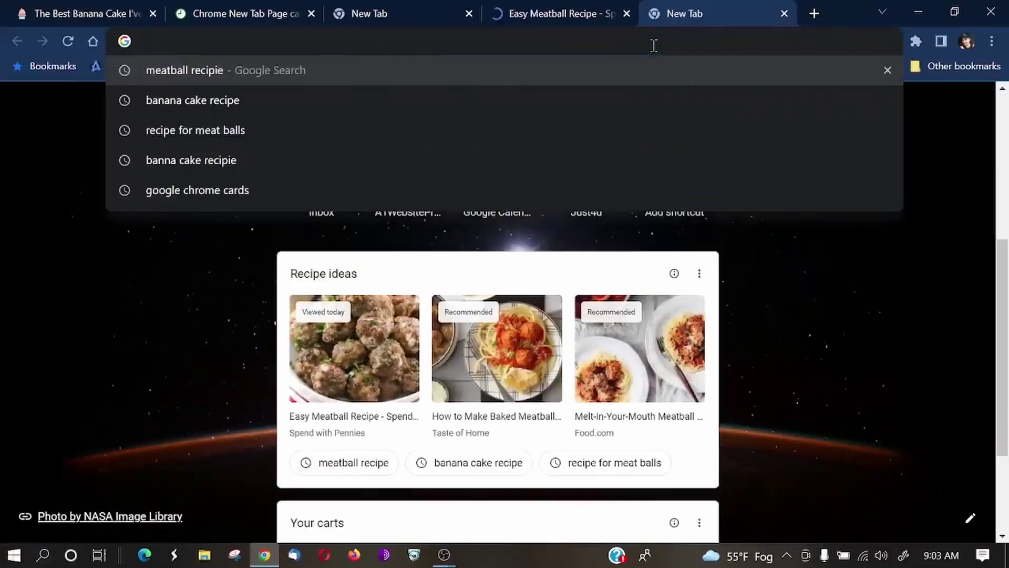
text(eb)
key(Return)
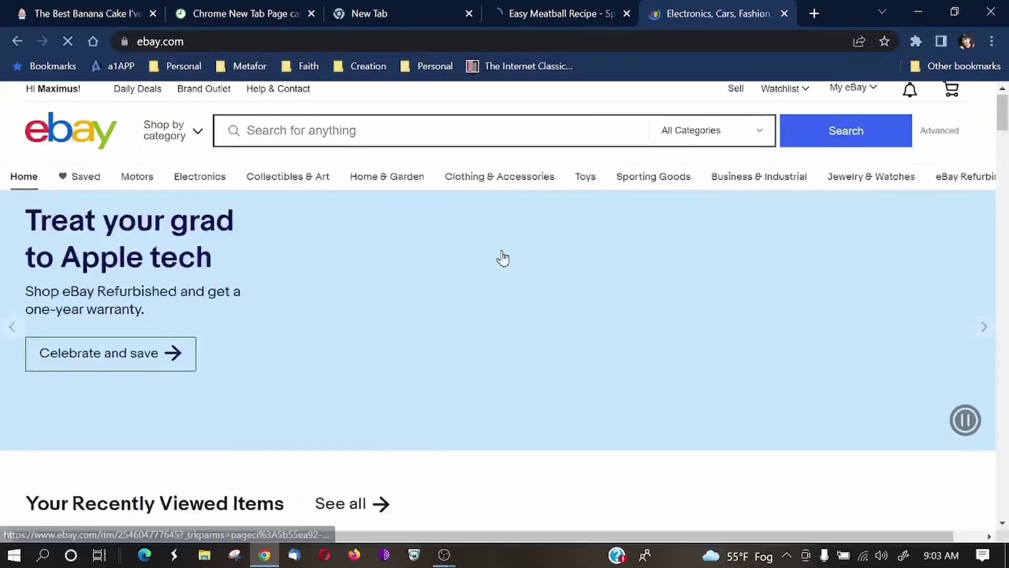
scroll(650, 376, down, 15)
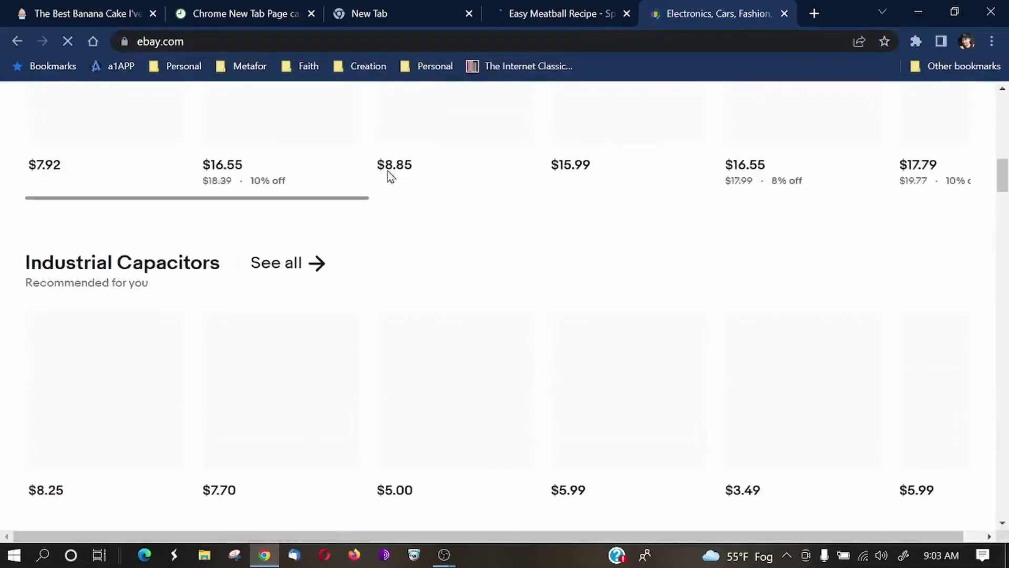
scroll(388, 173, down, 1)
scroll(409, 226, up, 3)
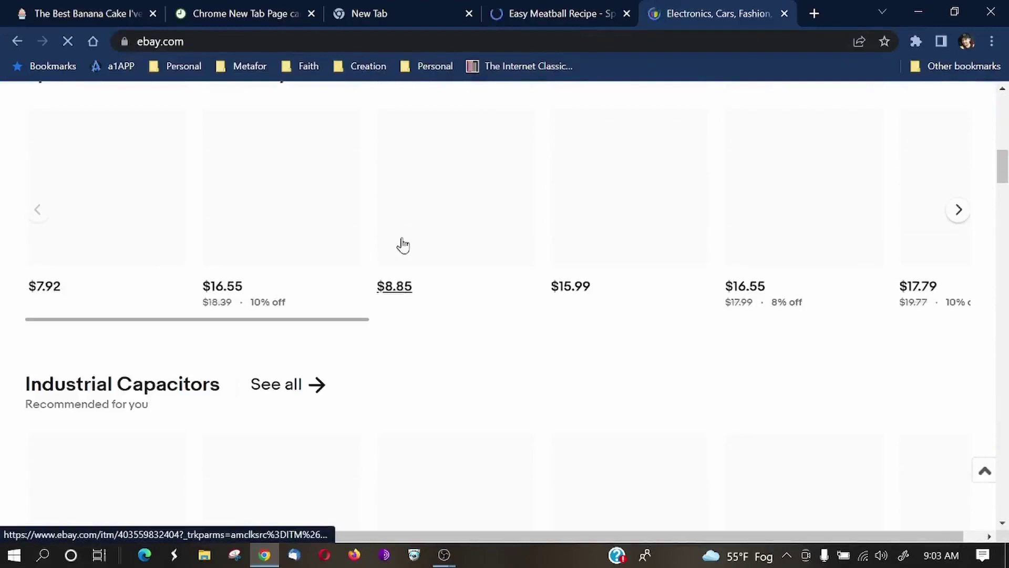
click(408, 291)
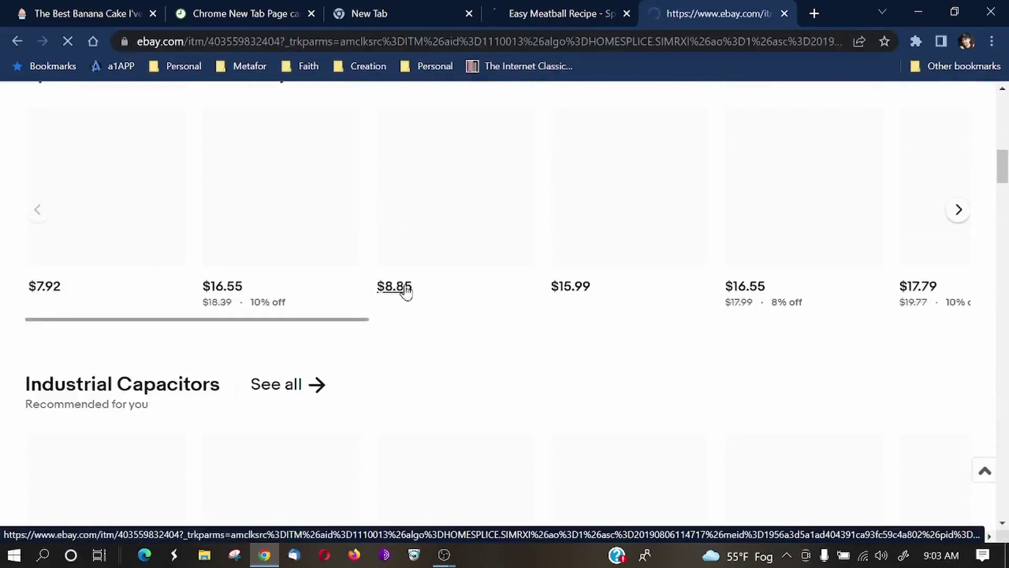
Step: Add a 10 PACK of the capacitors to the cart and close the confirmation
scroll(504, 277, down, 3)
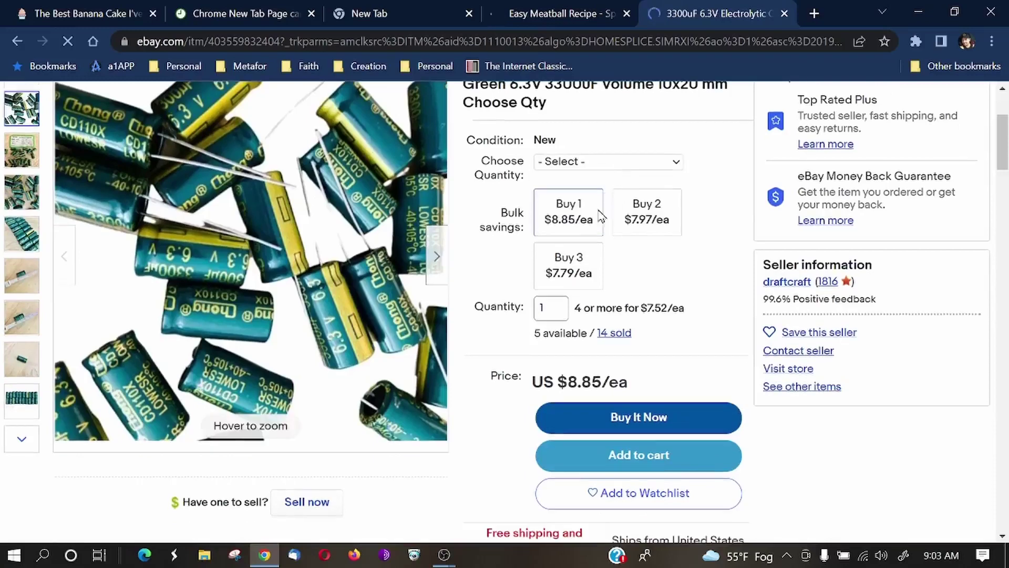
click(624, 165)
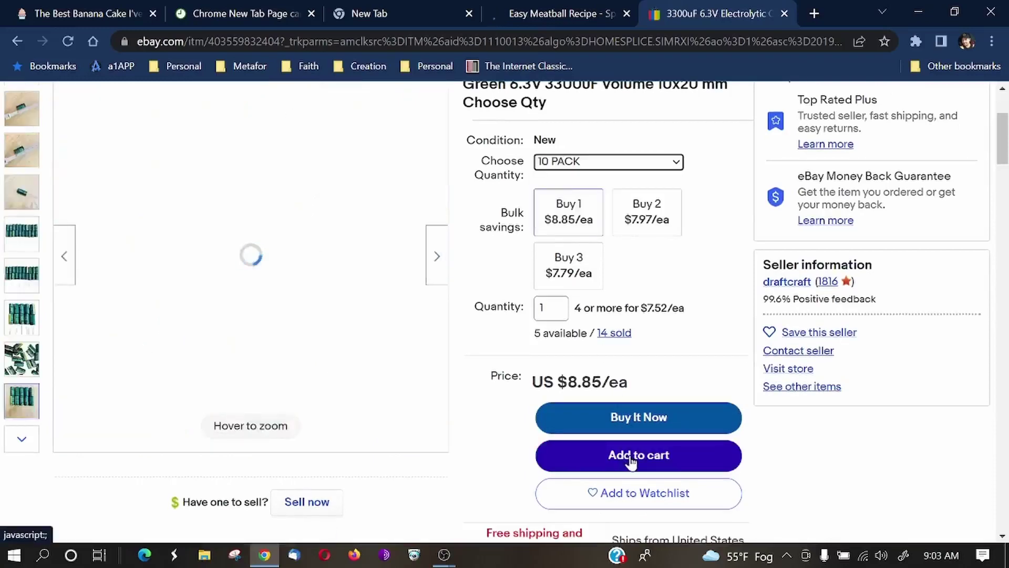
click(633, 457)
click(632, 457)
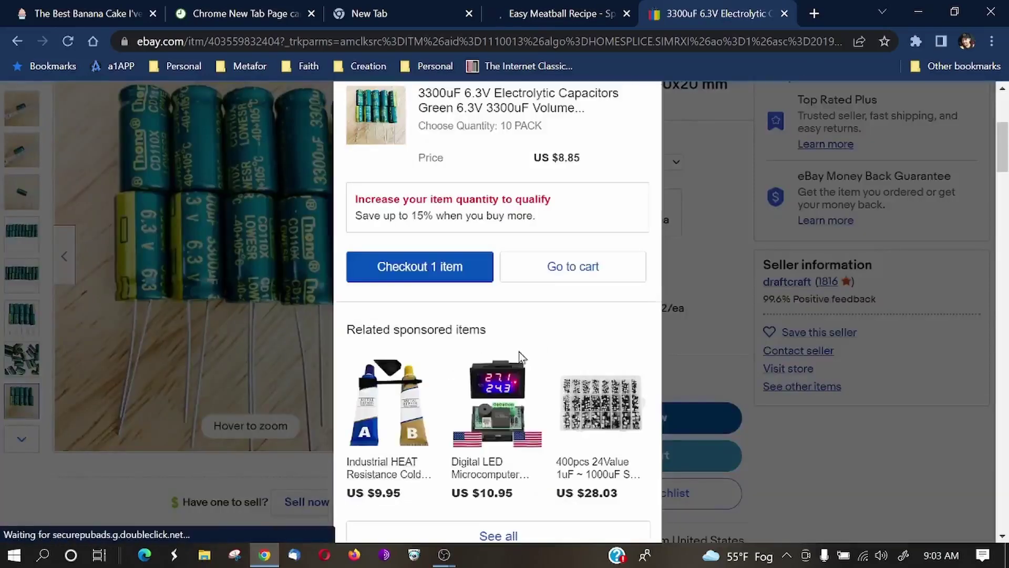
scroll(525, 356, down, 1)
scroll(528, 348, down, 5)
scroll(528, 348, up, 10)
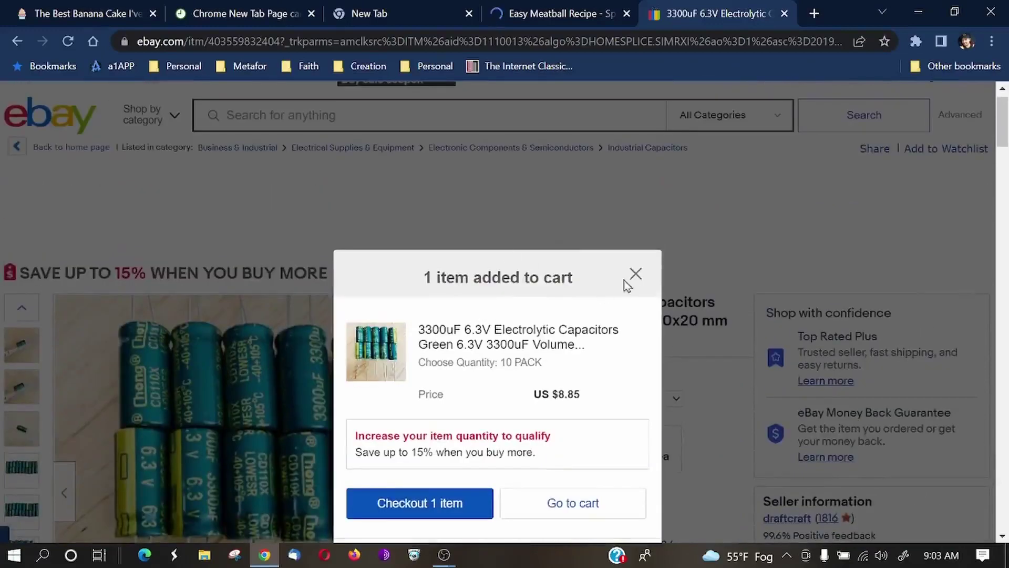
click(636, 274)
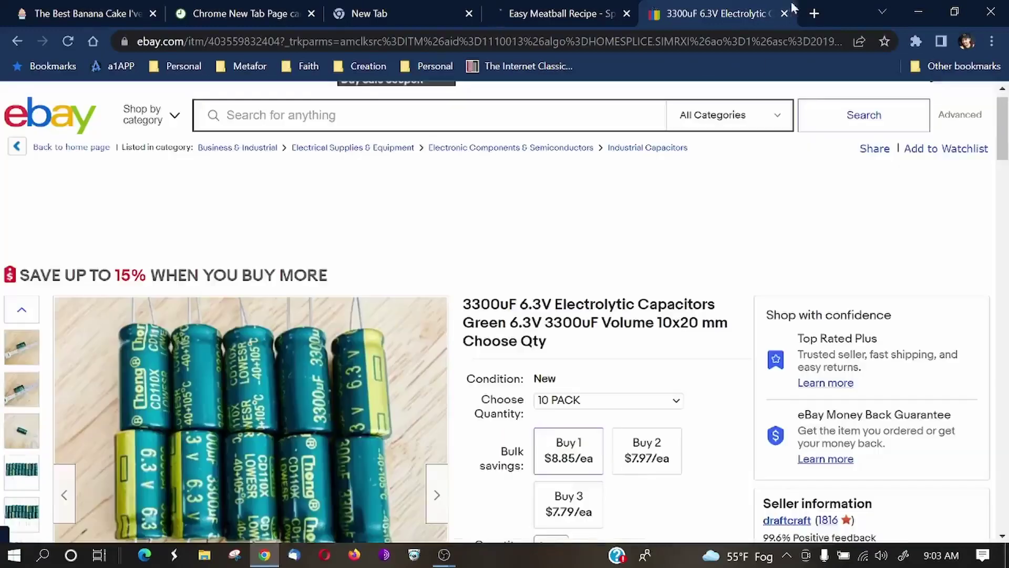
Step: Close the eBay and meatball recipe tabs, reload New Tab, and open the eBay cart from Your carts
click(784, 13)
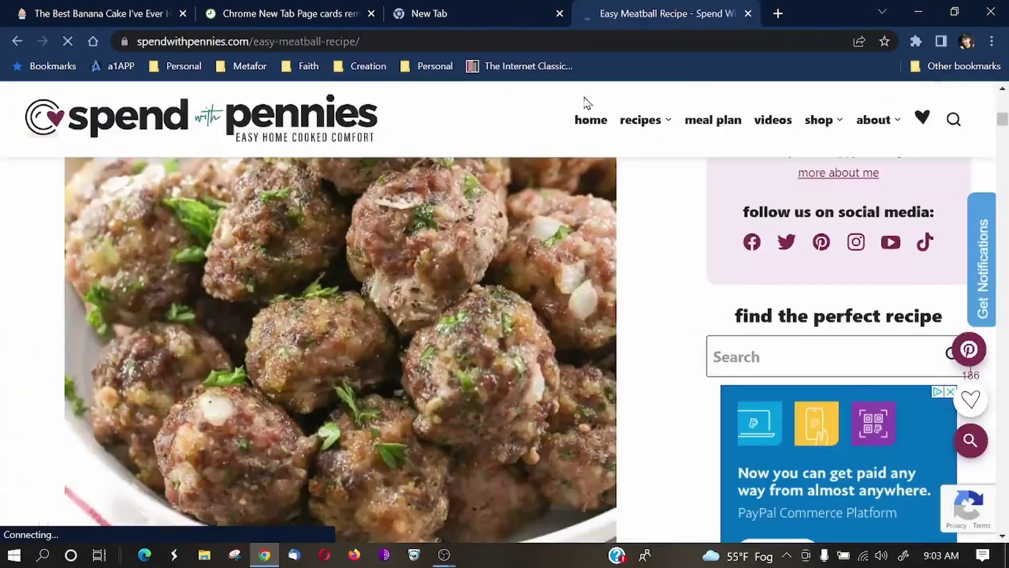
click(748, 13)
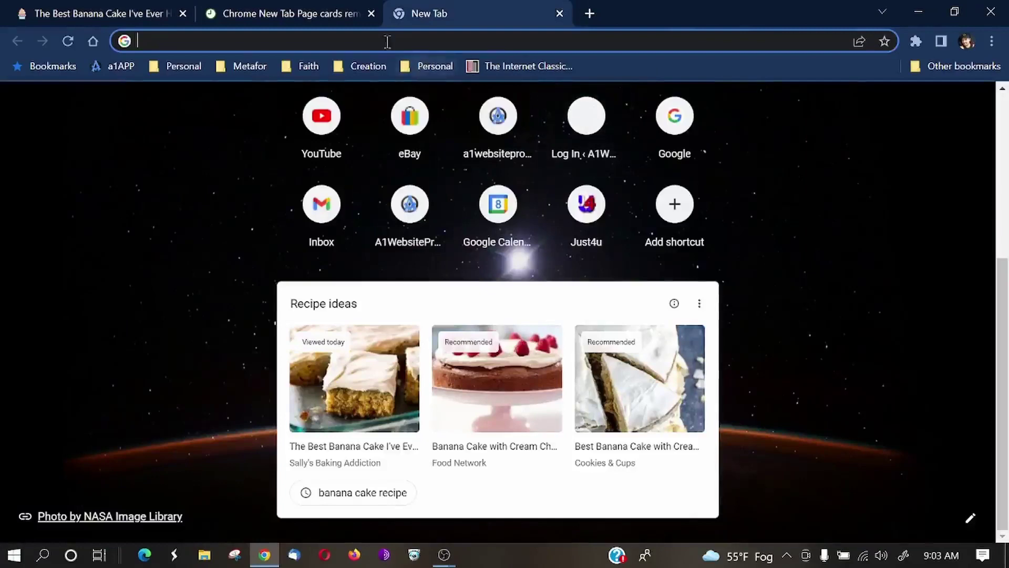
click(67, 41)
scroll(168, 243, down, 5)
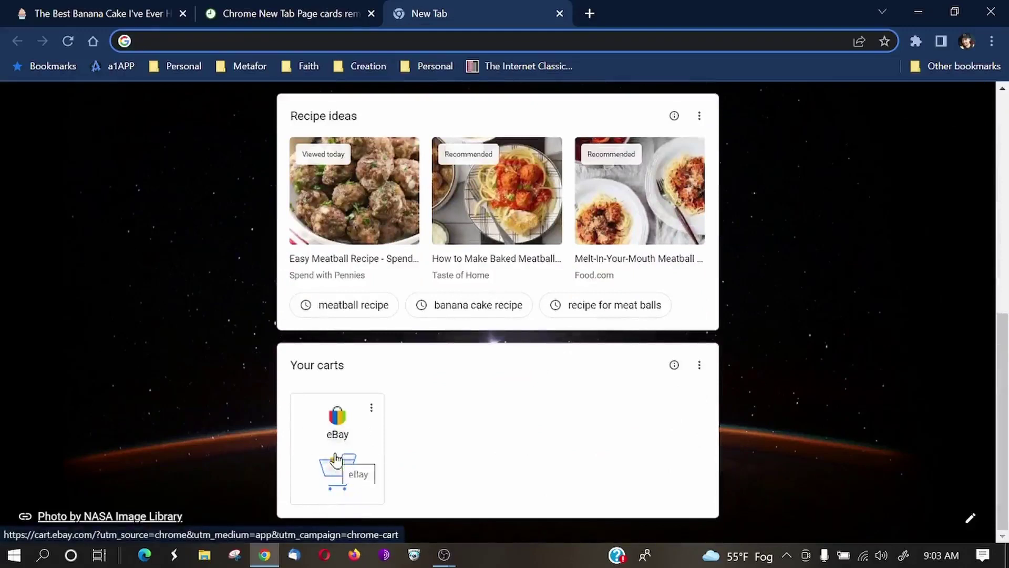
click(337, 421)
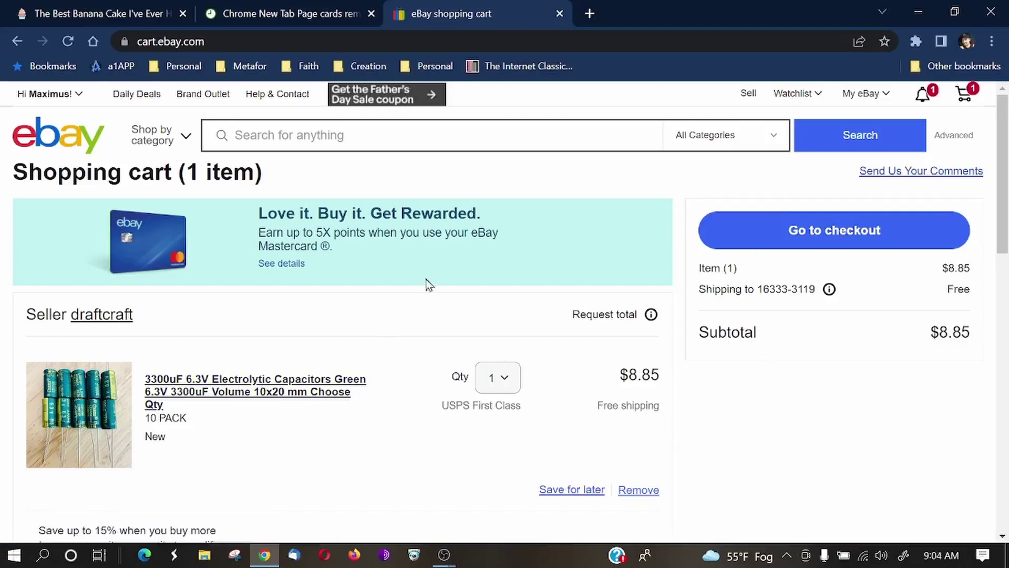
Step: Close the eBay cart tab and open a new tab
click(559, 13)
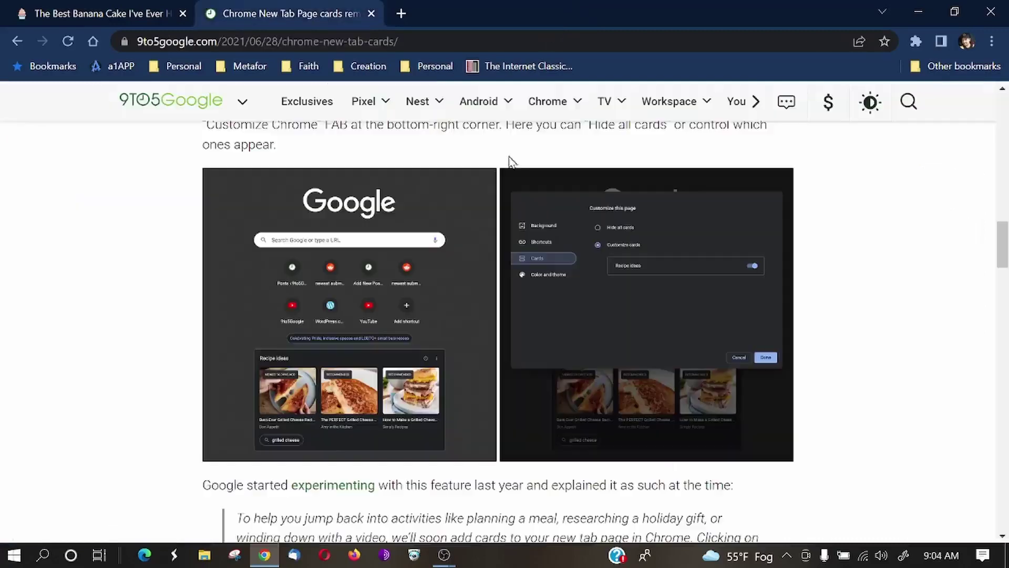
scroll(929, 402, up, 10)
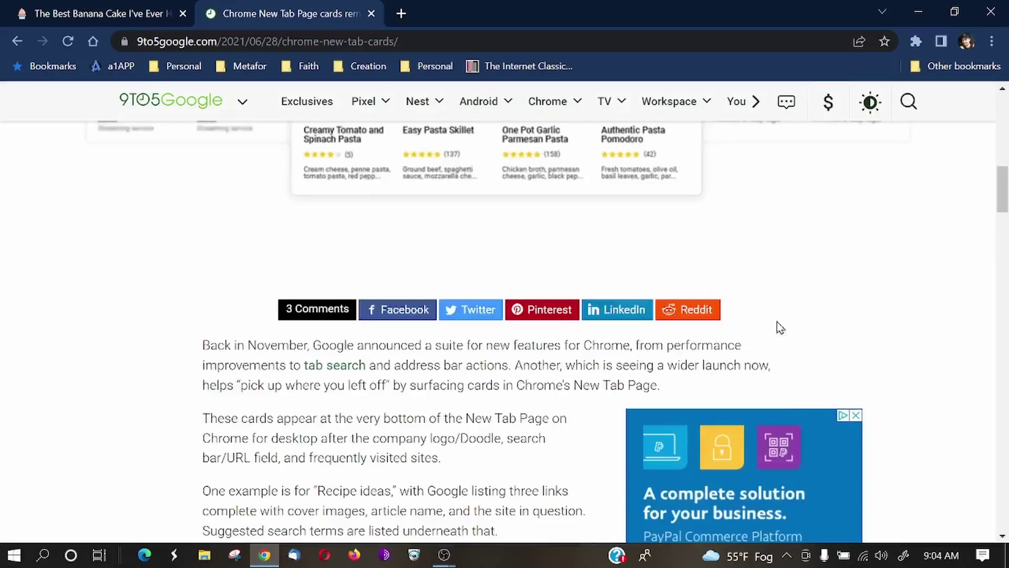
click(403, 12)
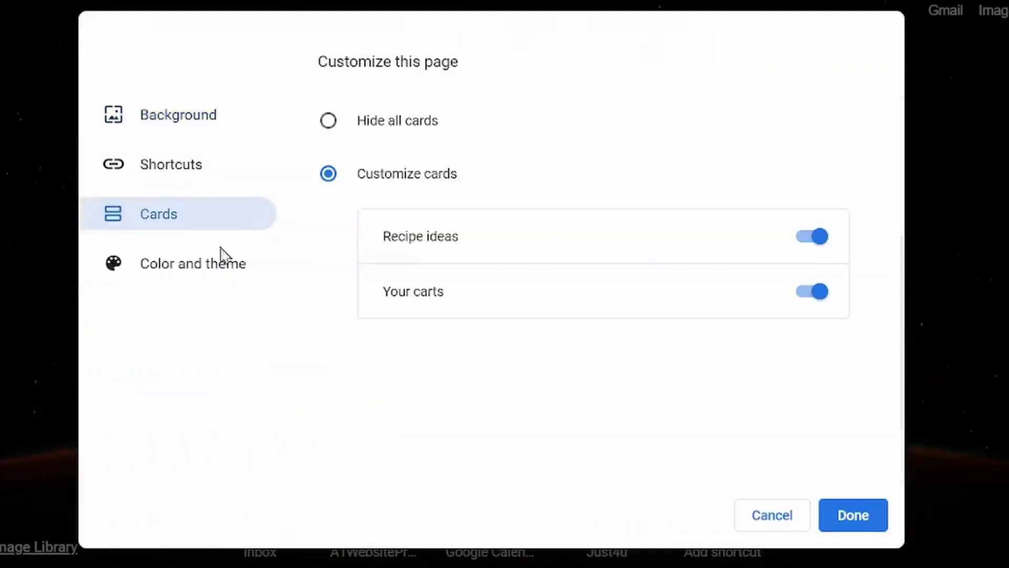
Step: Toggle the Your carts and Recipe ideas cards, then hide all cards and apply
click(815, 296)
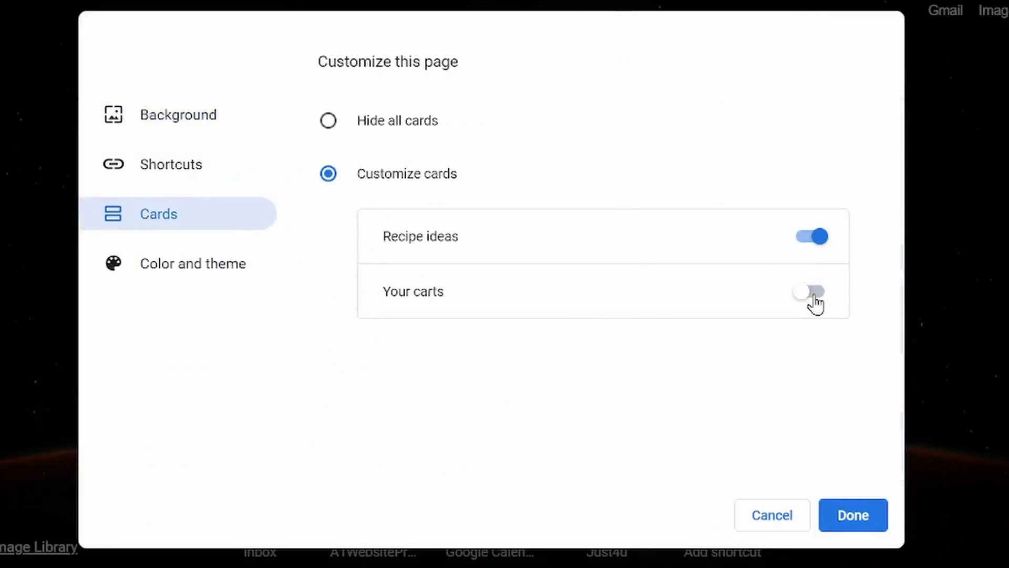
click(815, 303)
click(813, 243)
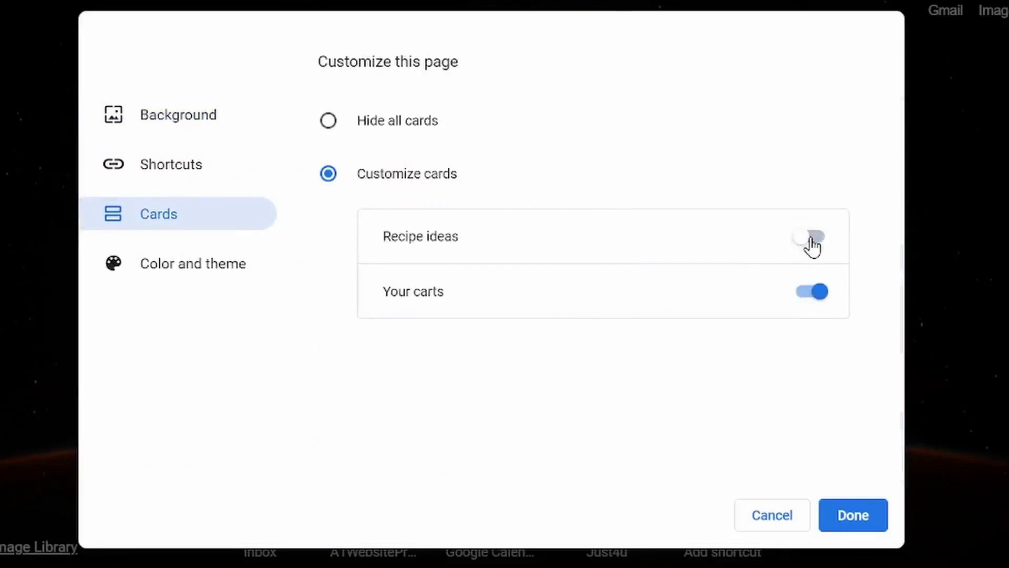
click(810, 247)
click(378, 127)
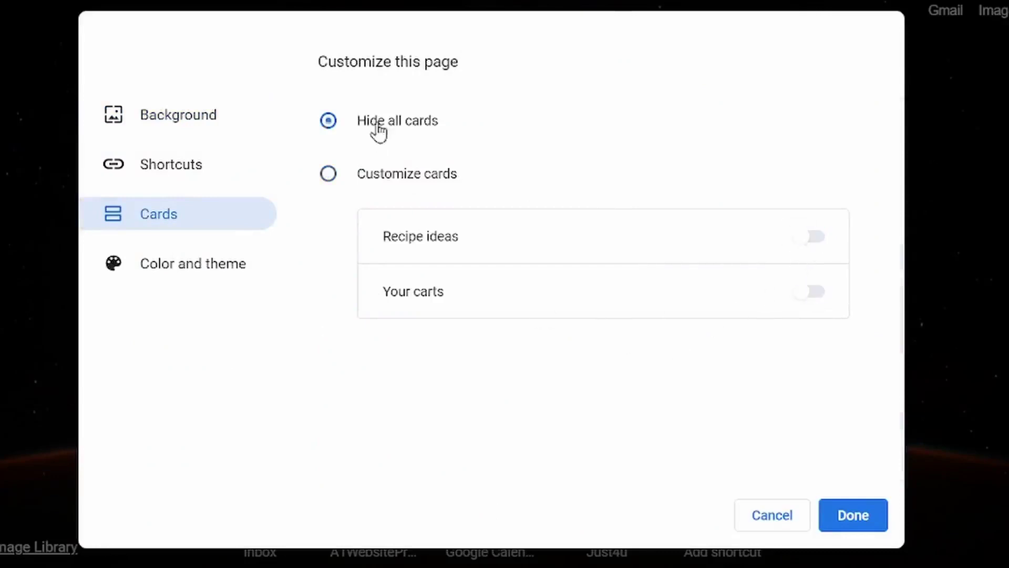
click(857, 514)
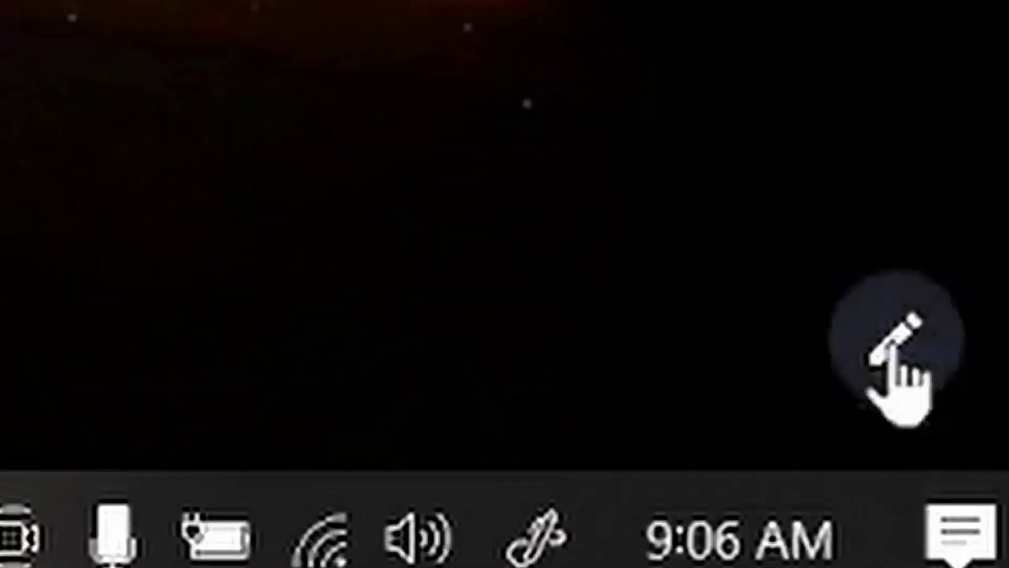
Step: Preview midnight blue, dark purple, dark blue and dark teal colours, then apply the Black scheme
click(892, 358)
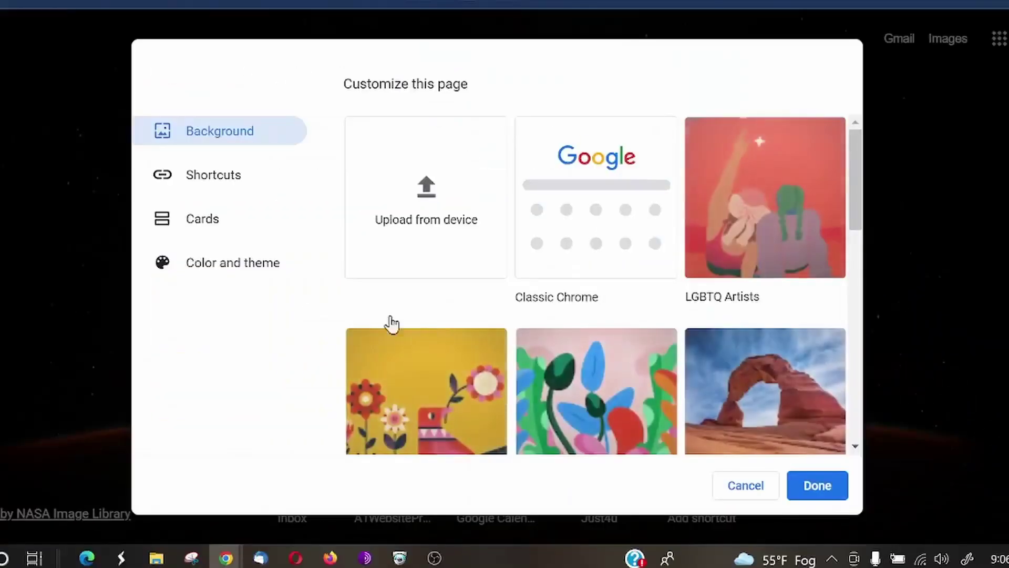
click(206, 269)
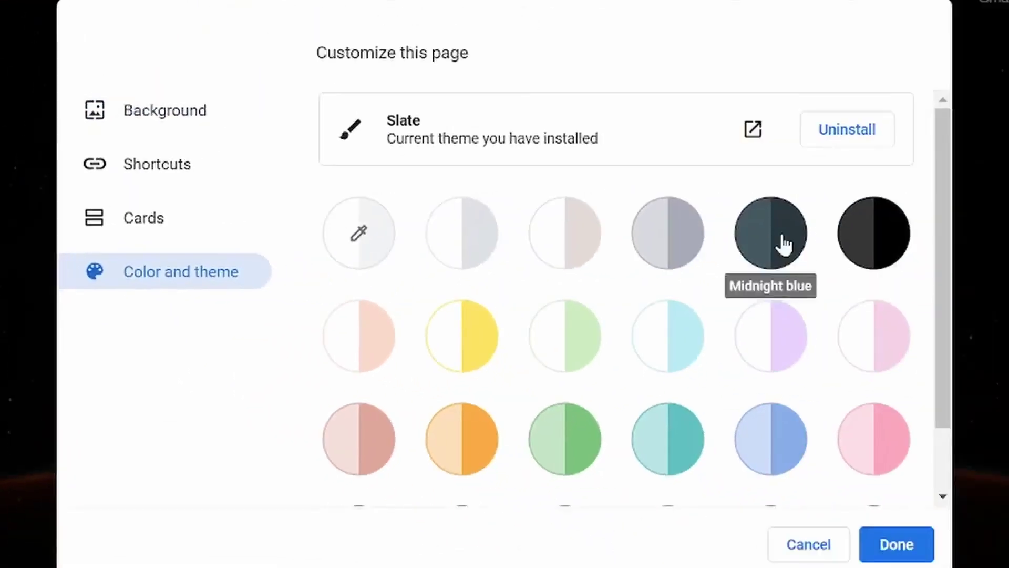
click(783, 243)
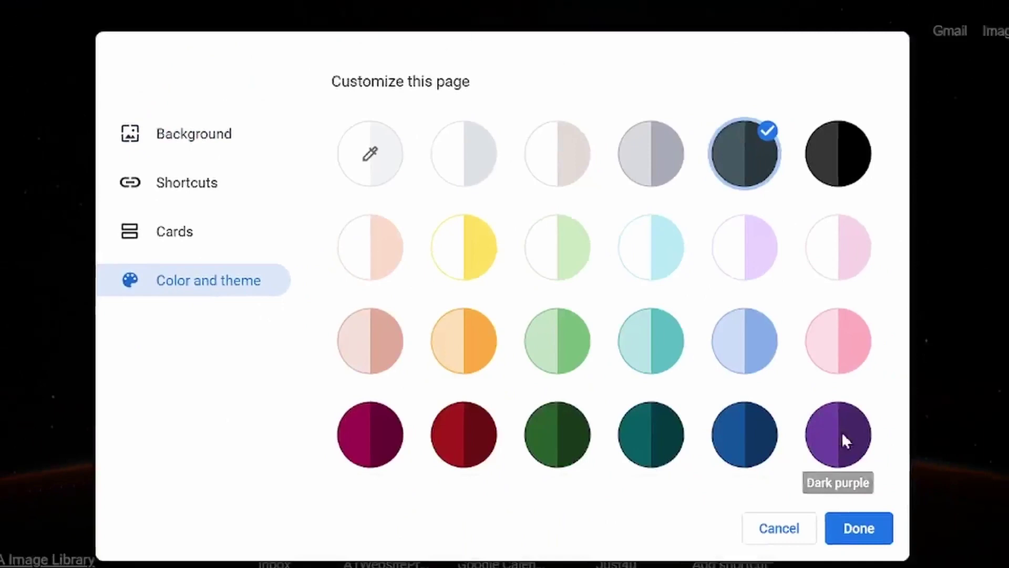
click(872, 444)
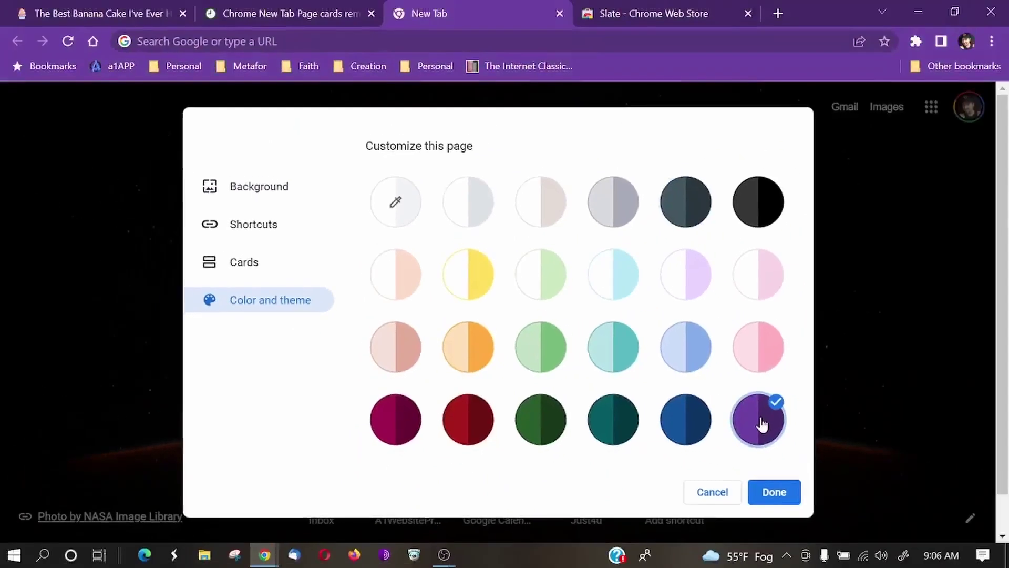
click(684, 423)
click(623, 433)
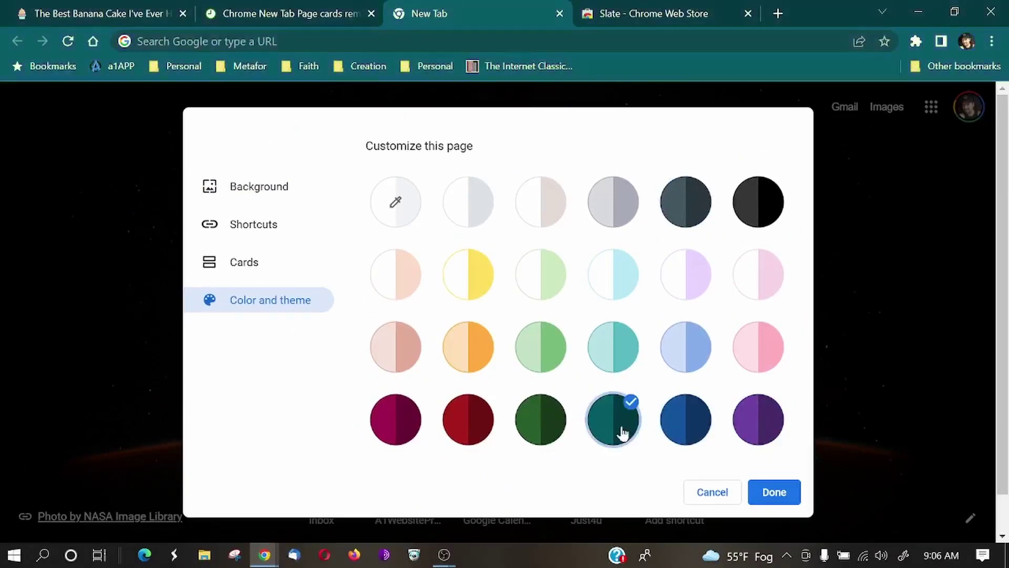
click(754, 211)
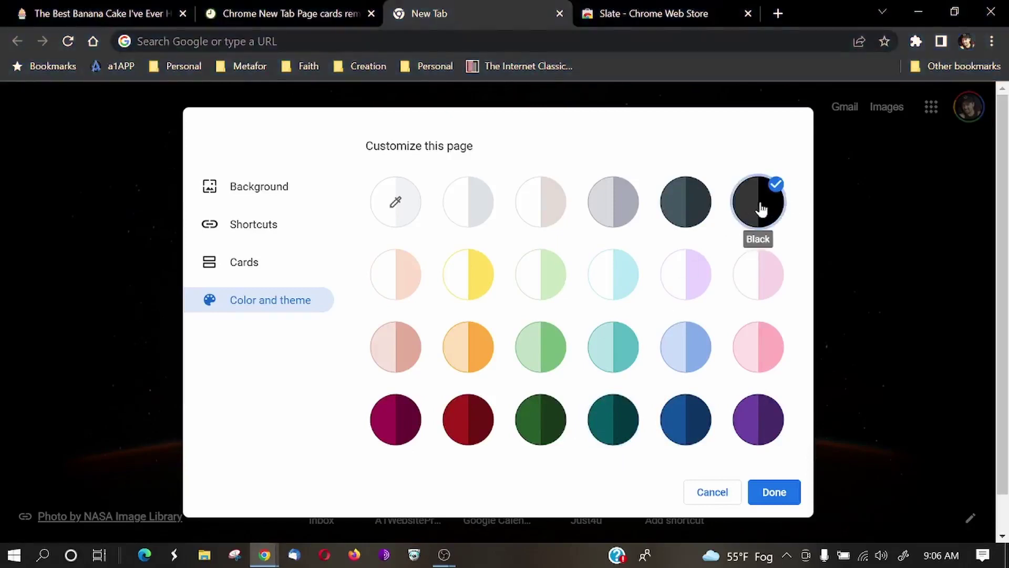
click(790, 493)
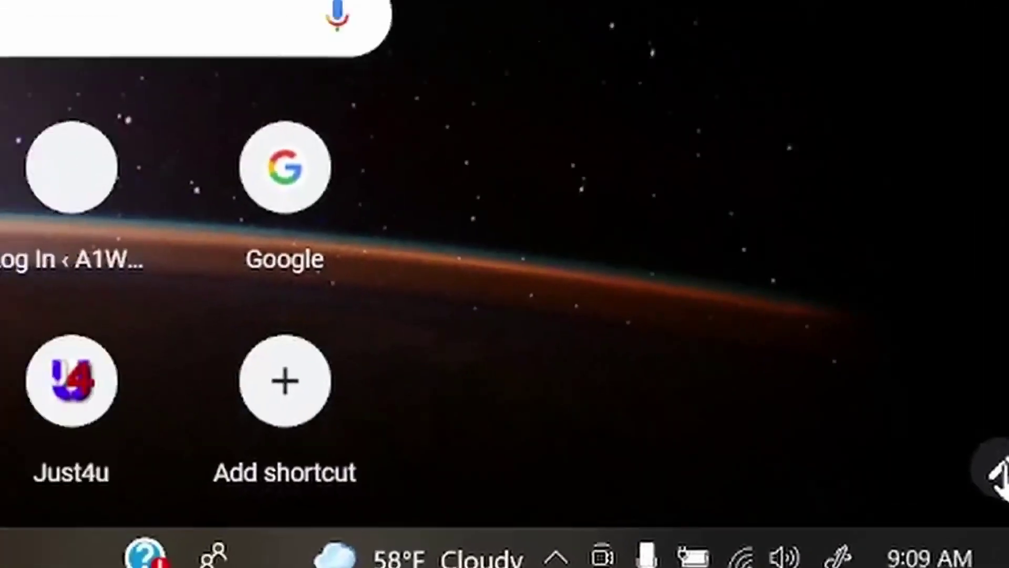
Step: Open the installed Slate theme's Chrome Web Store page from the colour and theme settings
click(999, 475)
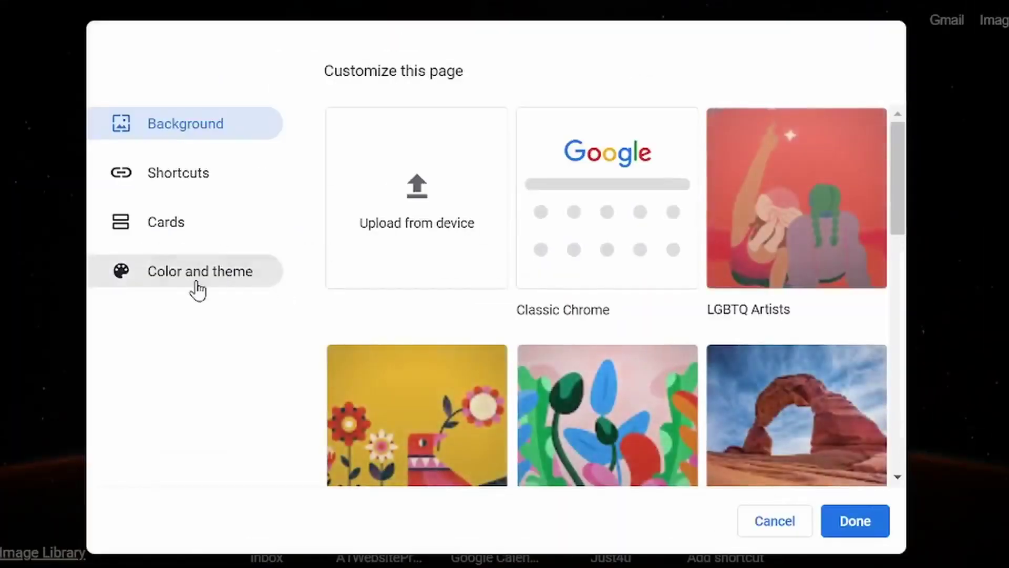
click(198, 290)
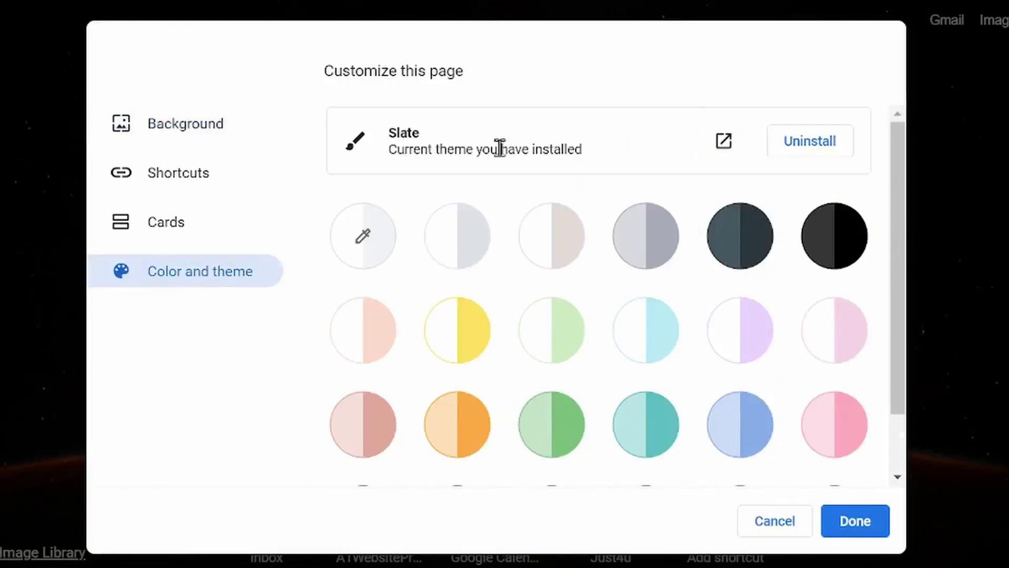
drag(613, 155, 389, 133)
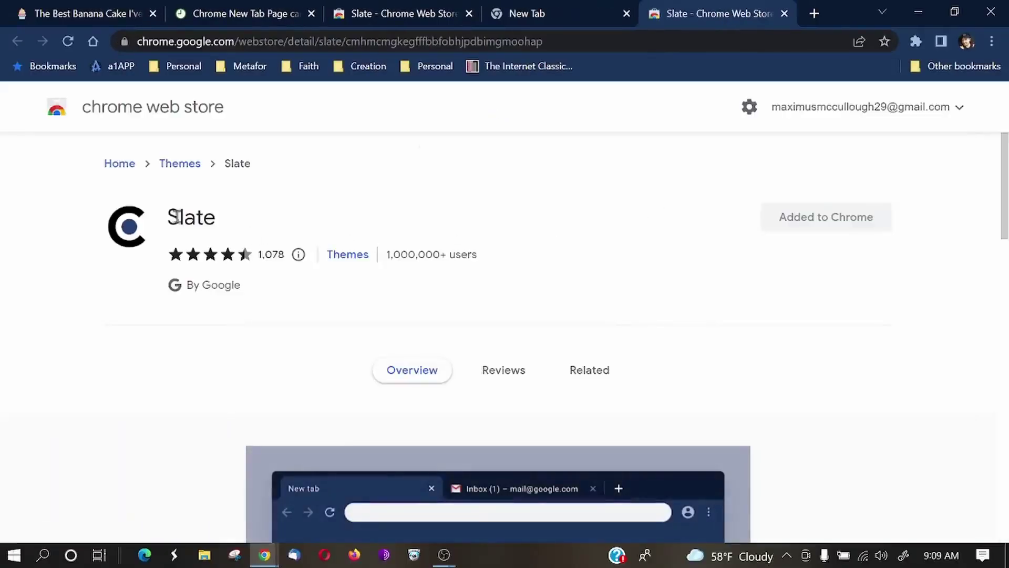
scroll(321, 305, down, 7)
scroll(320, 320, up, 6)
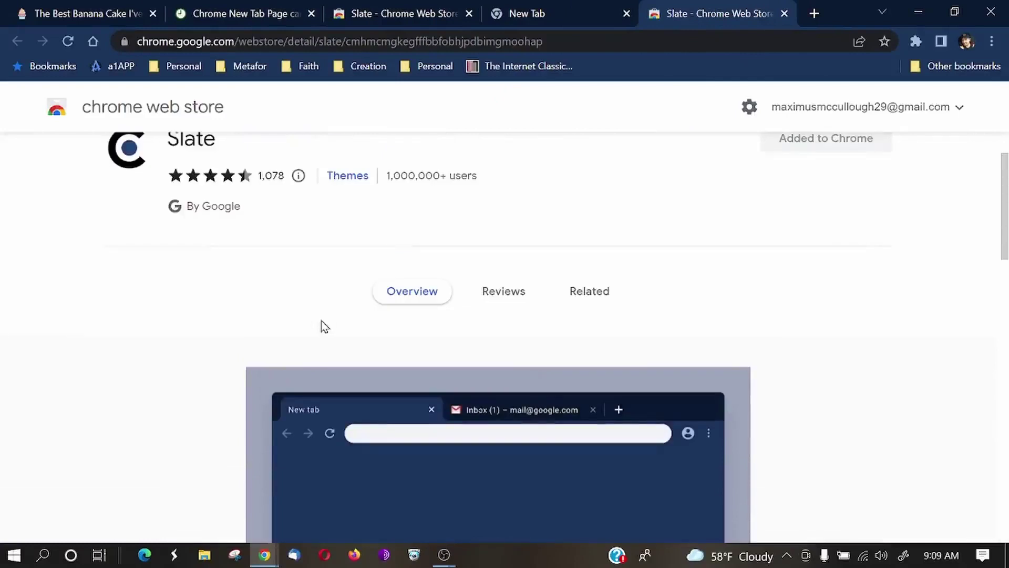
scroll(452, 237, up, 2)
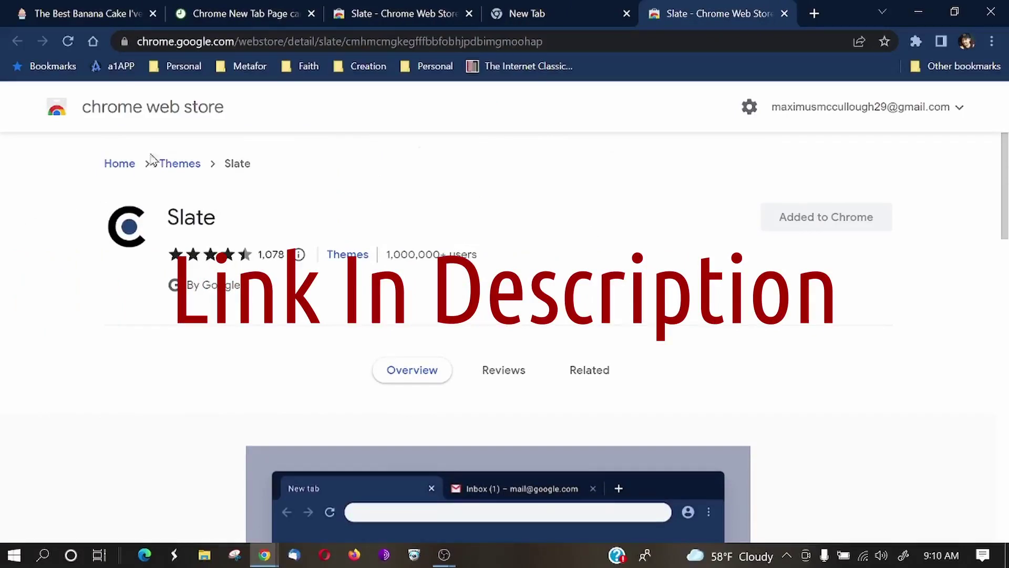
Step: Find the Rose theme in the store's Themes category and add it to Chrome
click(190, 165)
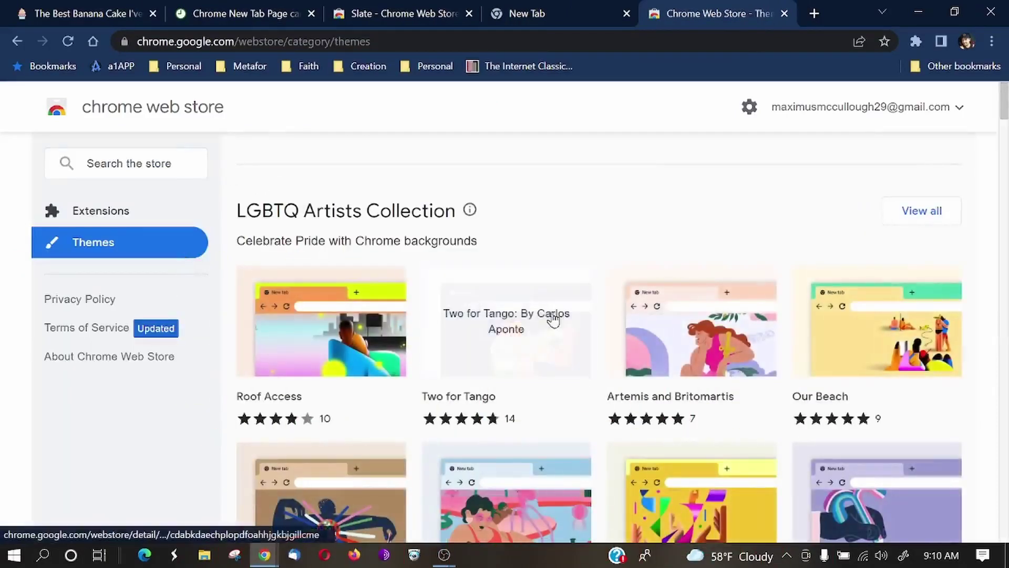
scroll(572, 353, down, 1)
scroll(573, 352, down, 7)
scroll(573, 360, down, 3)
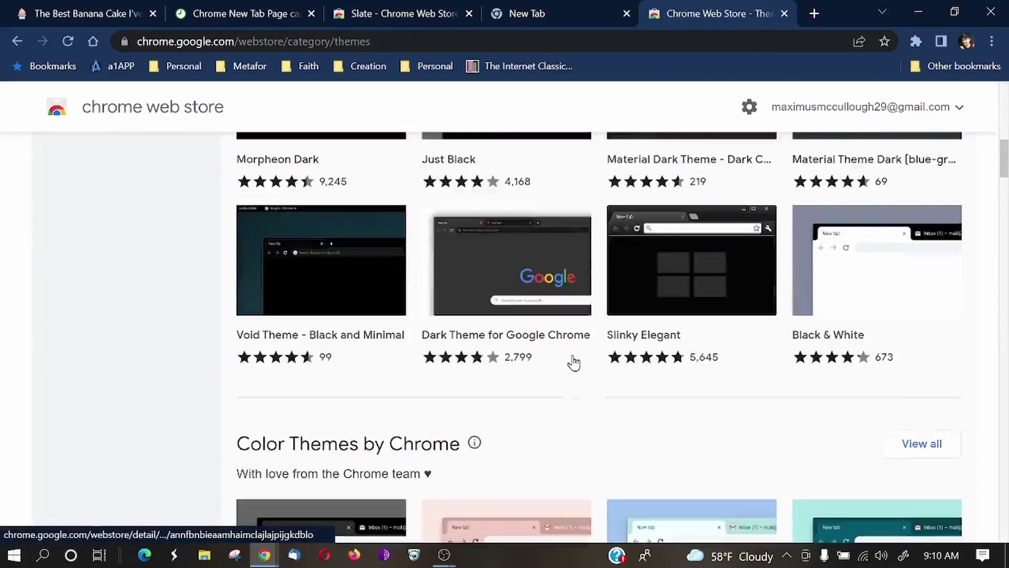
scroll(572, 362, down, 5)
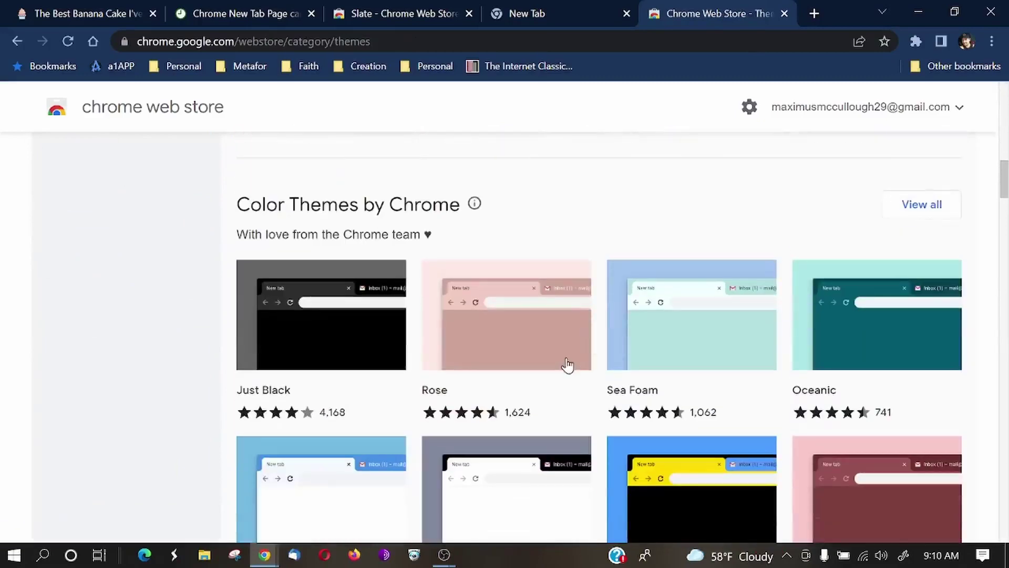
scroll(566, 364, down, 3)
scroll(563, 365, up, 3)
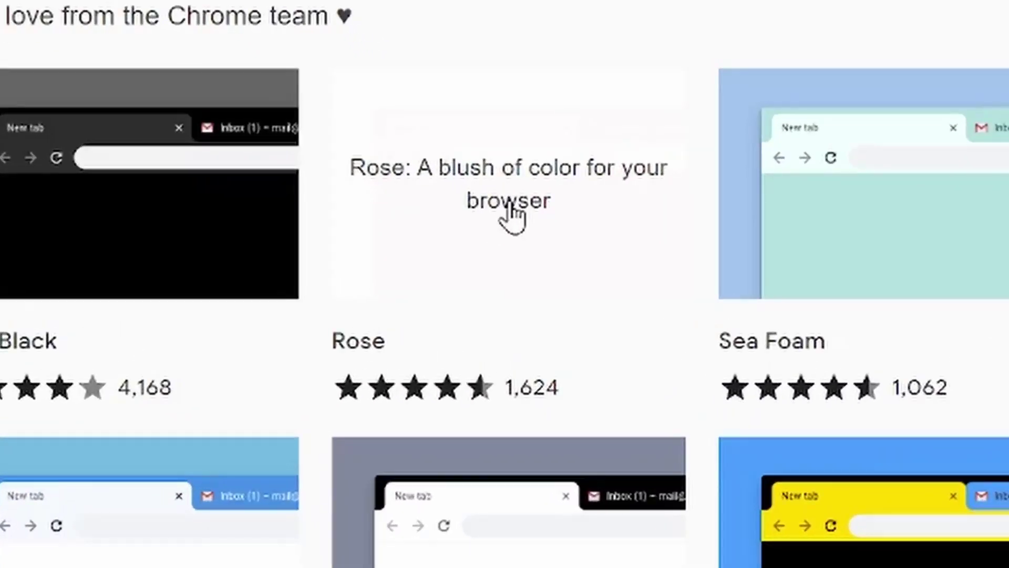
click(502, 226)
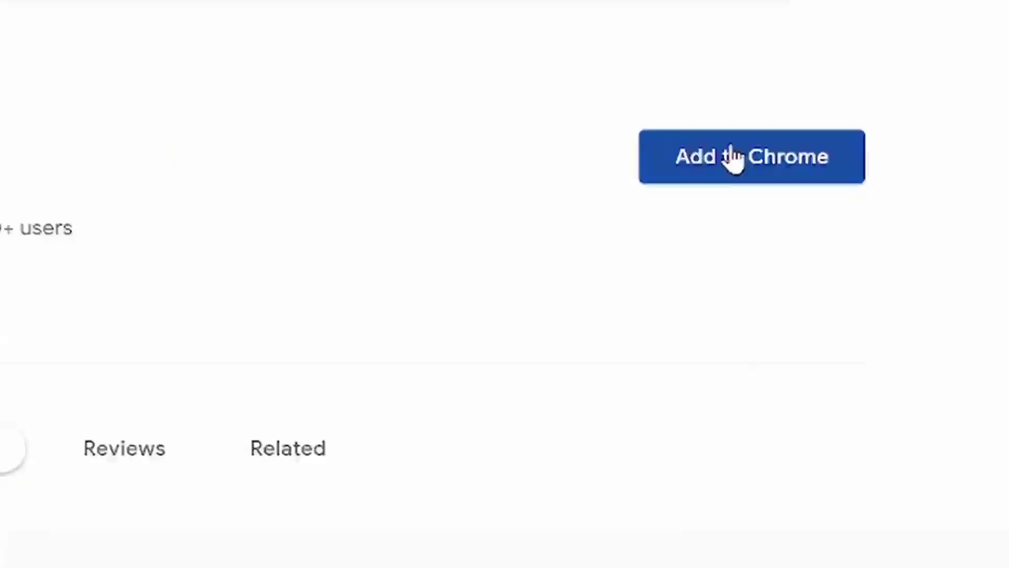
click(976, 187)
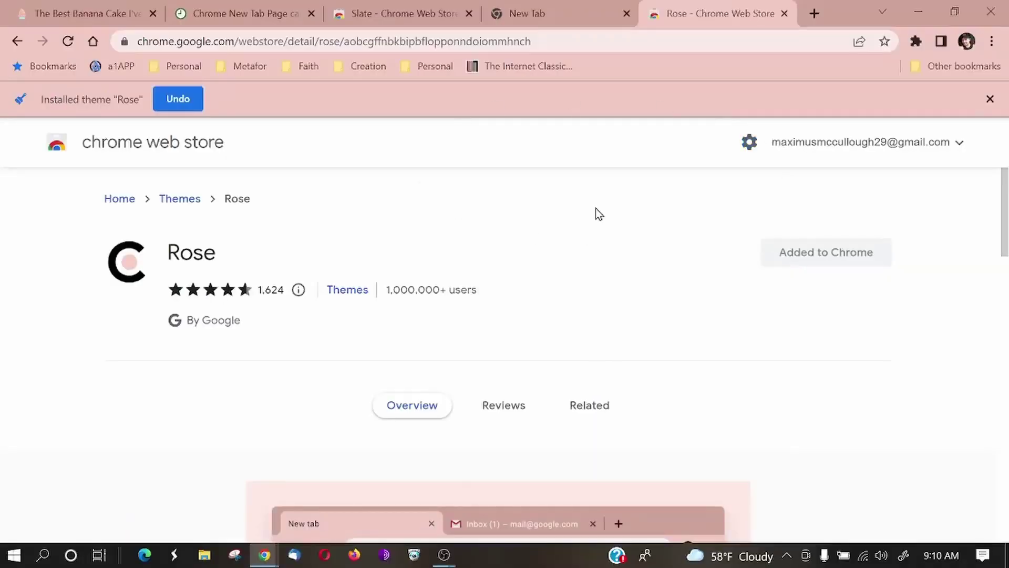
Step: Open a fresh New Tab beside the two Chrome Theme Creator tabs
click(813, 14)
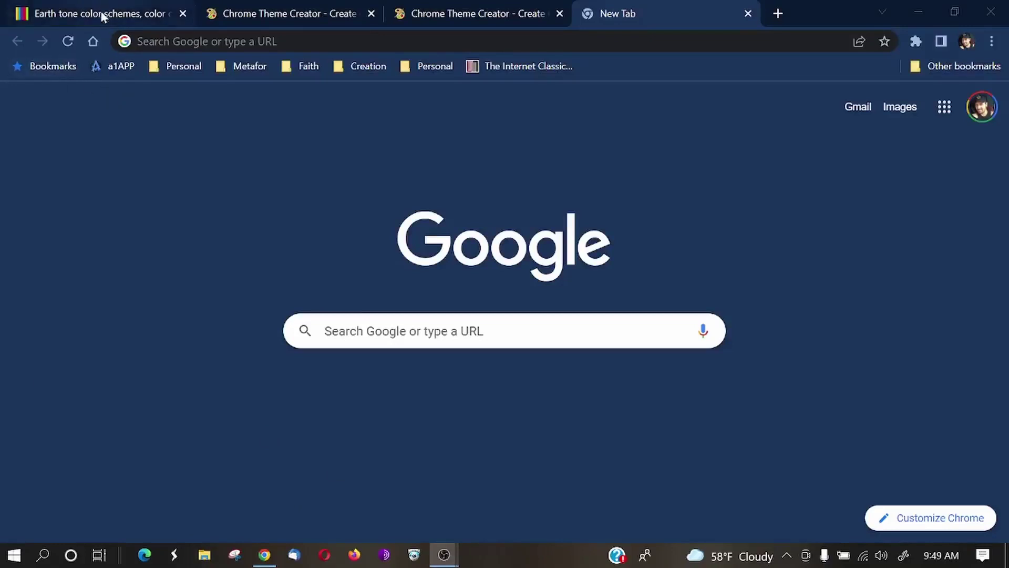
Step: Switch to the Theme Creator tab with the finished fire background and blue AW logo preview
click(269, 15)
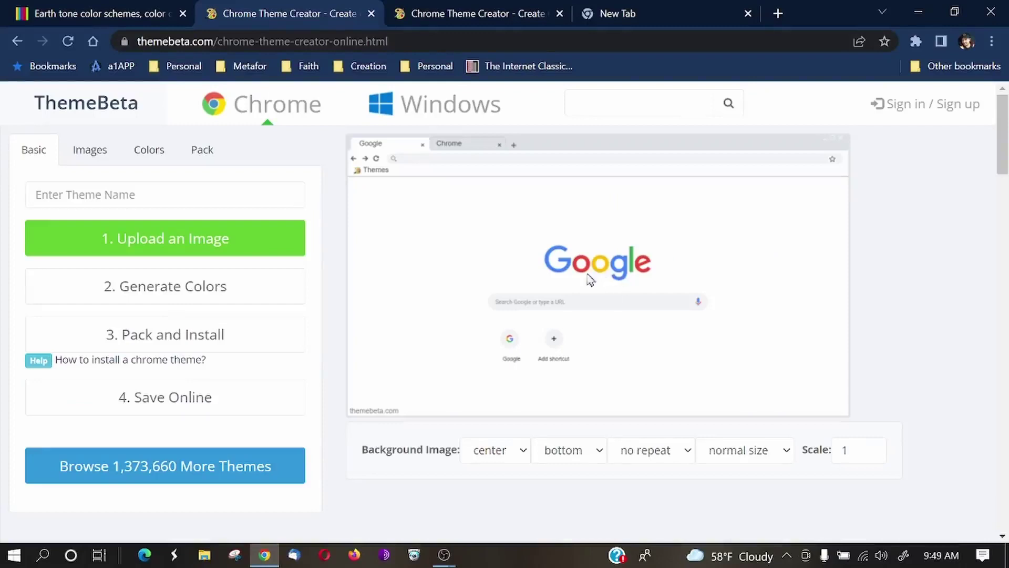
click(462, 18)
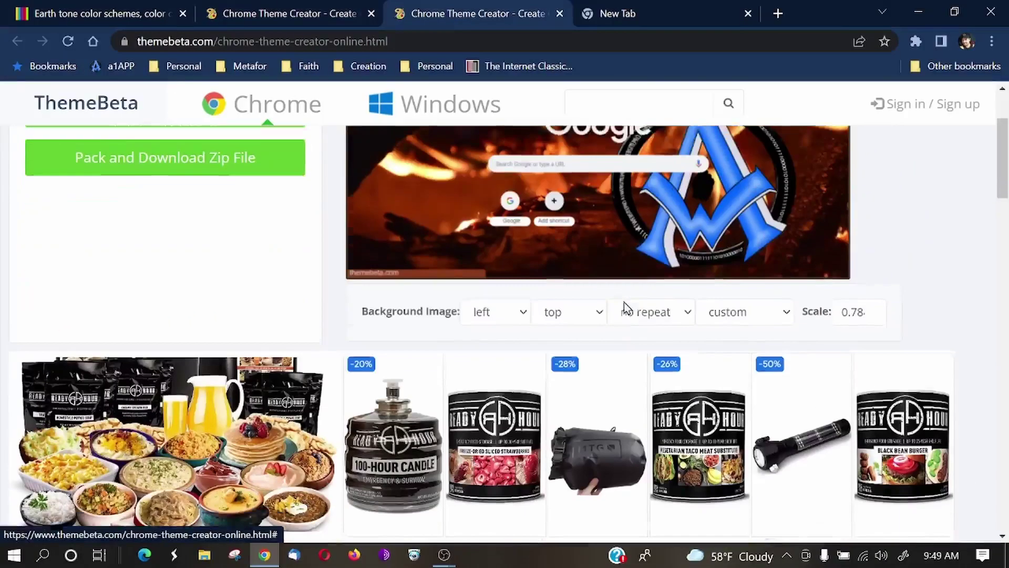
scroll(673, 347, up, 3)
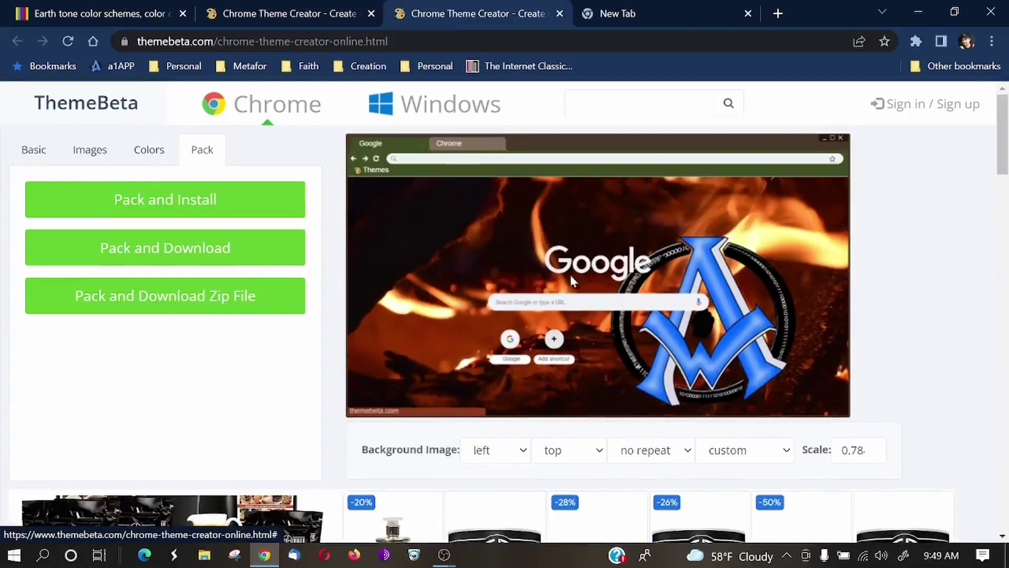
Step: On the blank creator tab, upload the Ludlow VFD monday recap fire image and generate colours from it
click(305, 11)
click(184, 241)
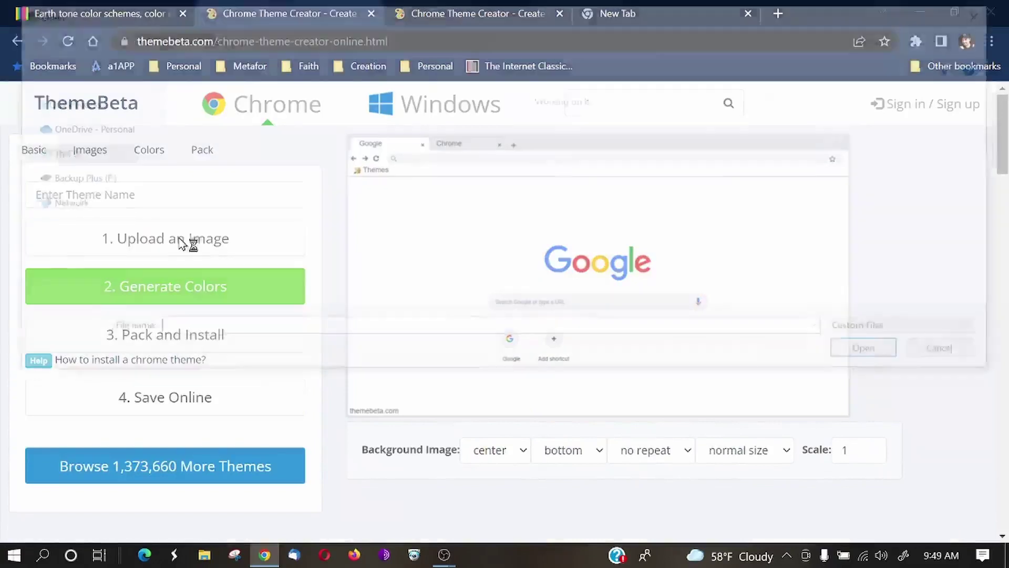
scroll(757, 252, down, 3)
scroll(770, 248, up, 3)
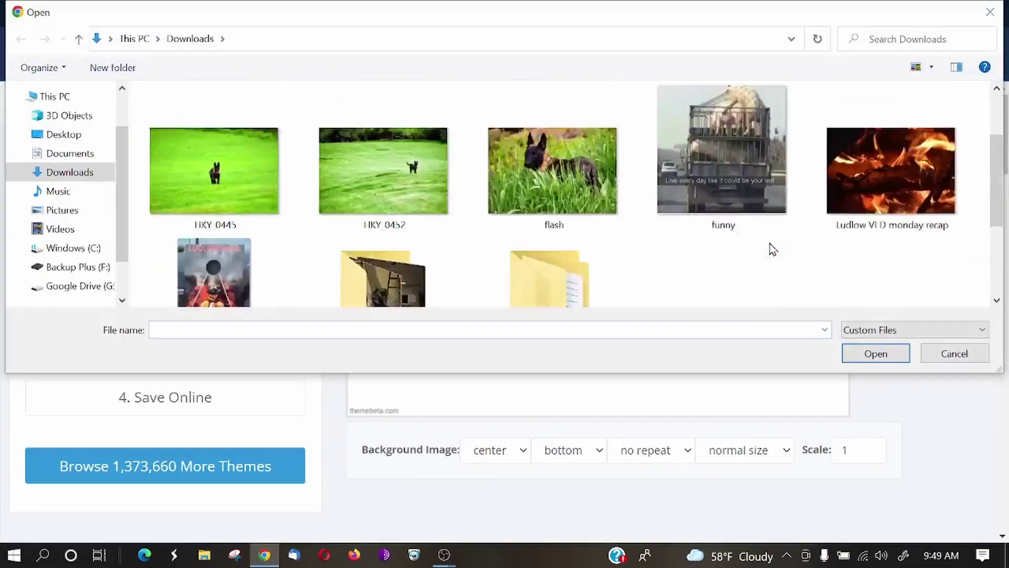
click(887, 210)
double_click(887, 210)
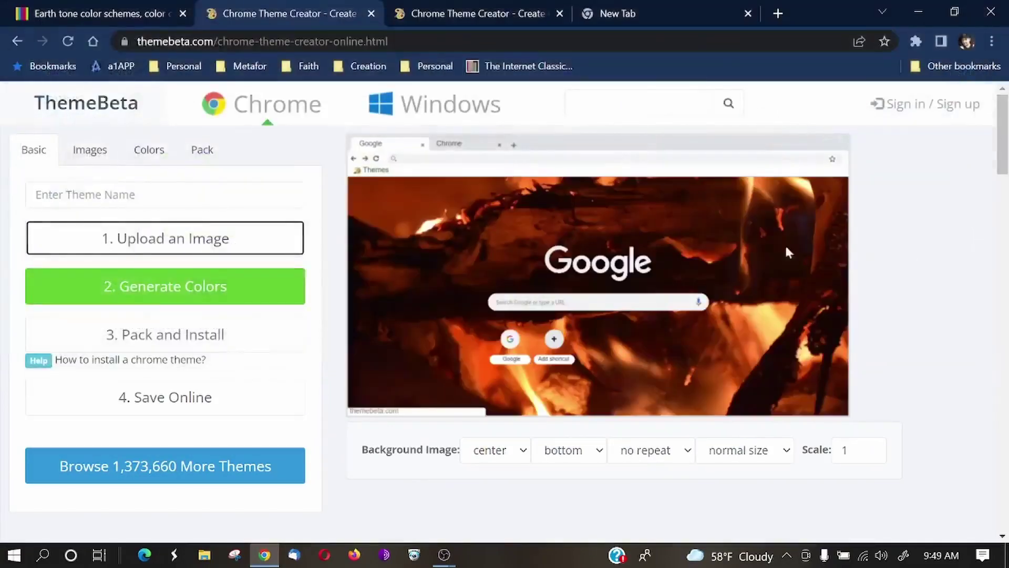
click(128, 299)
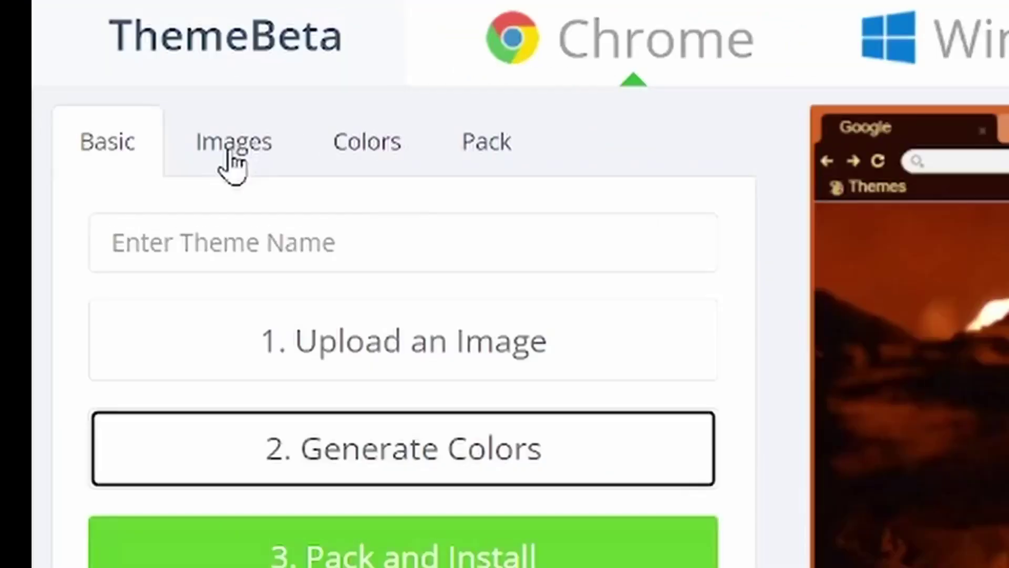
Step: Show the per-part colour settings and try grey 9B9B9B as the Toolbar colour
click(89, 154)
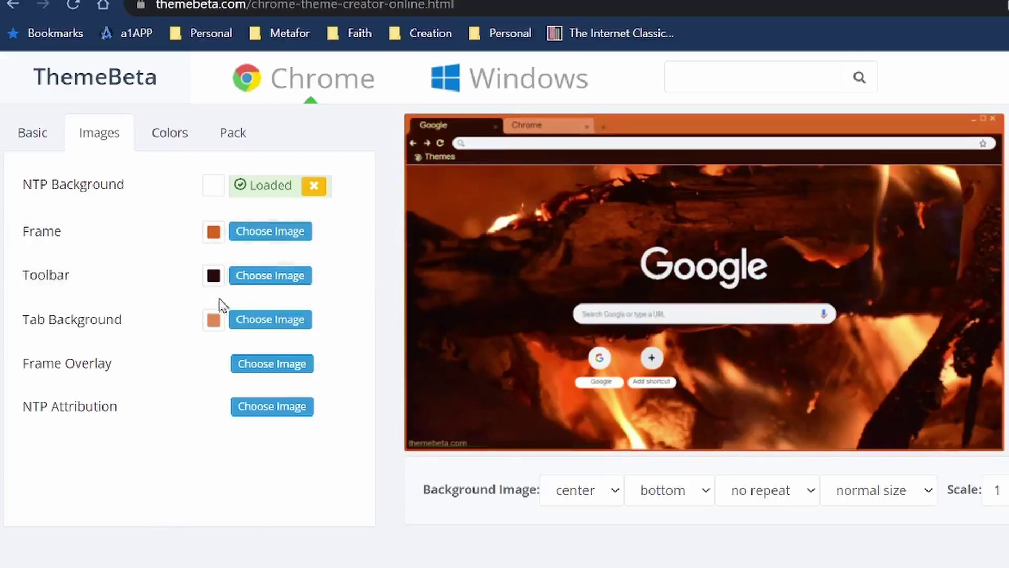
click(212, 277)
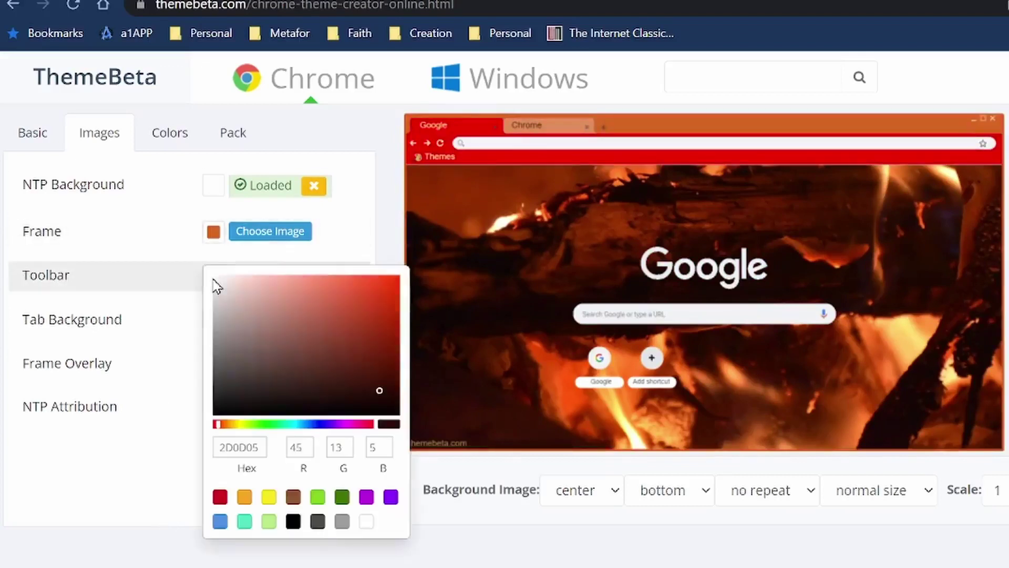
double_click(258, 447)
key(ctrl+c)
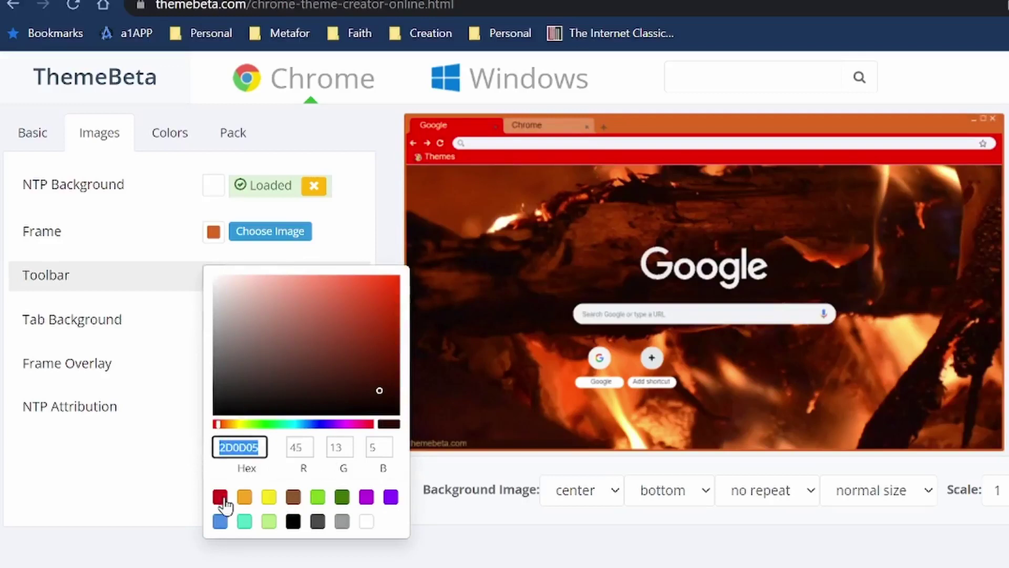
click(343, 523)
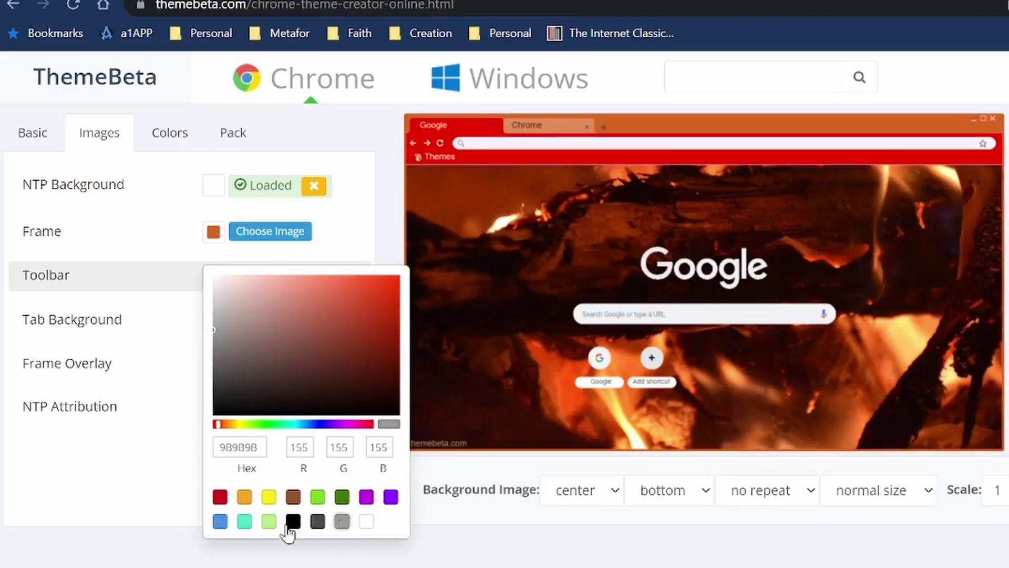
click(76, 480)
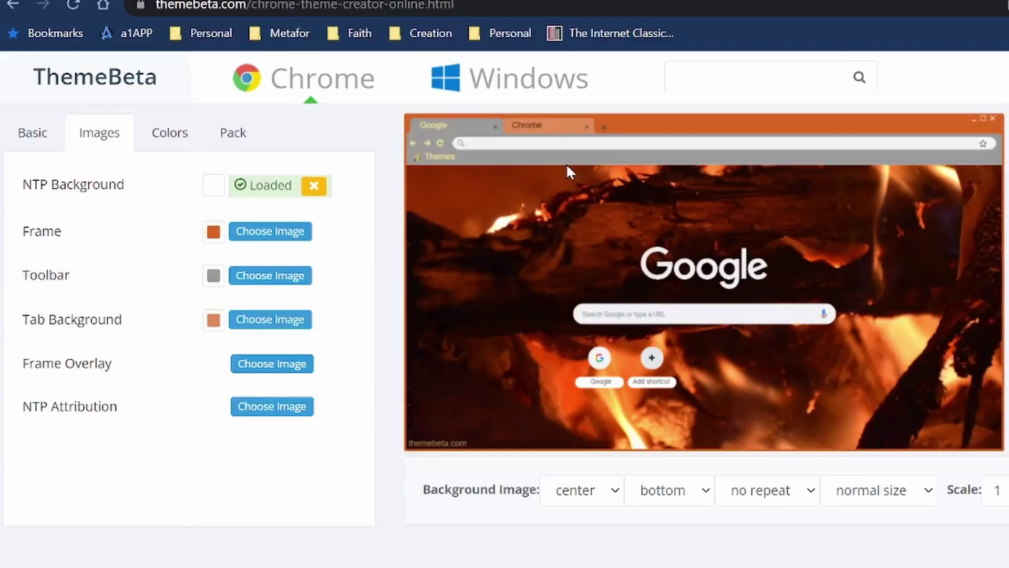
Step: Paste 2D0D05 as the Toolbar hex value so the toolbar turns dark brown
click(214, 277)
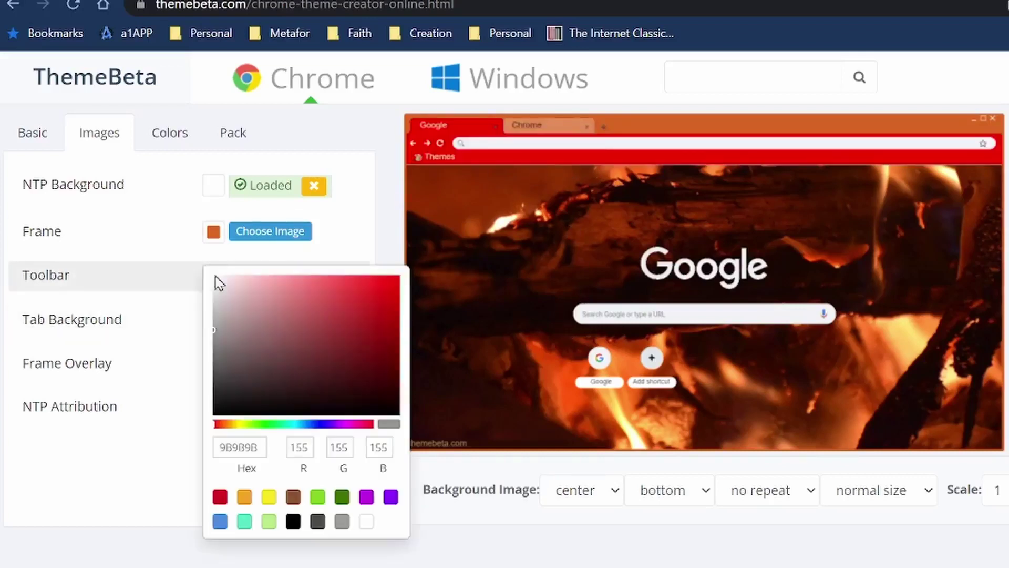
double_click(257, 447)
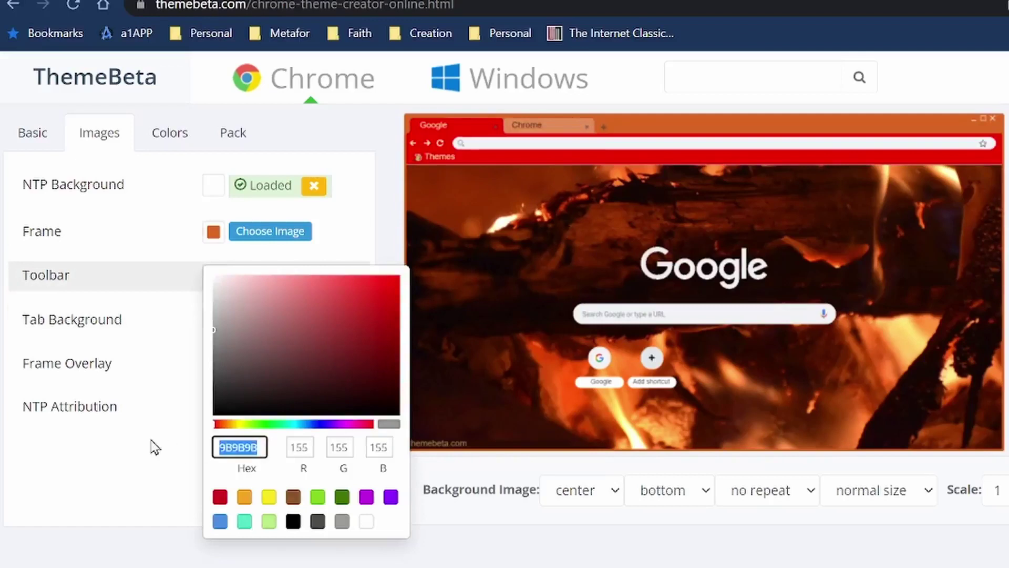
key(ctrl+v)
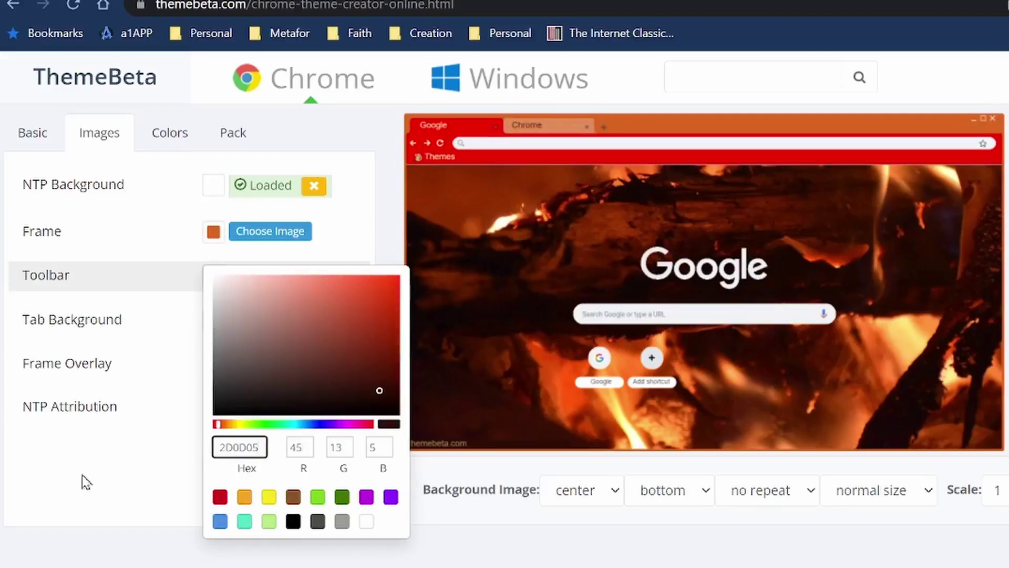
click(93, 483)
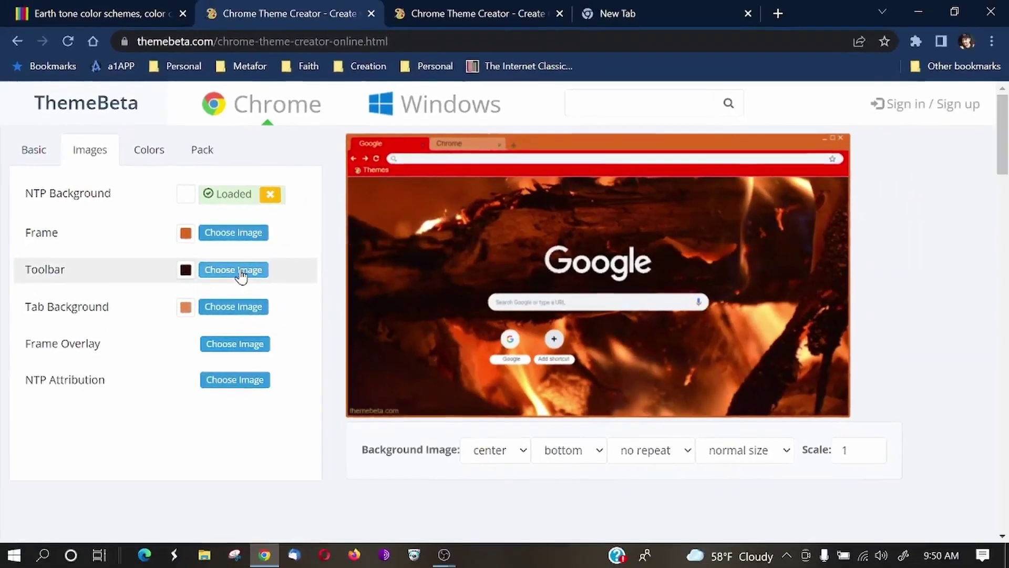
click(241, 271)
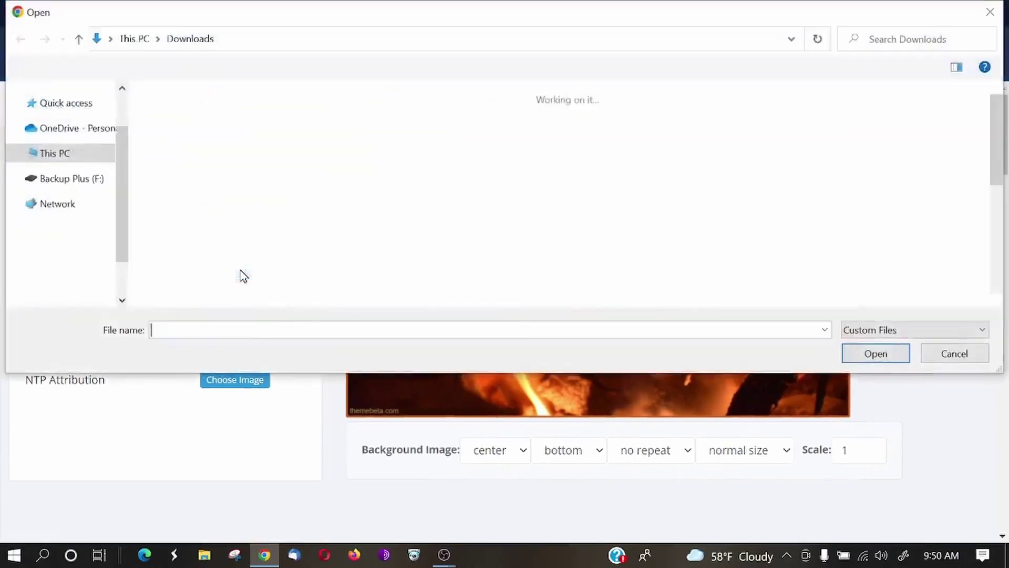
click(249, 205)
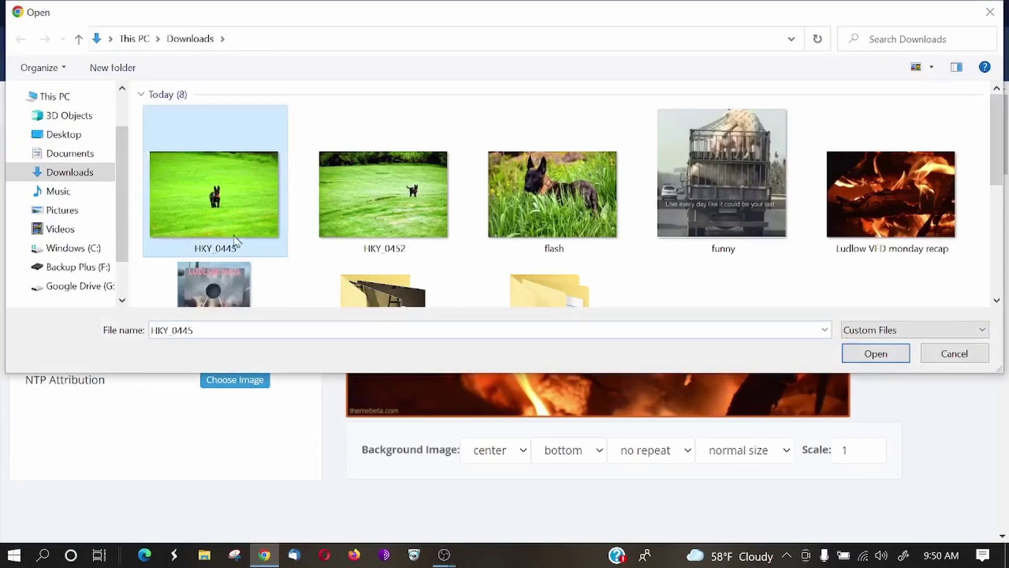
click(899, 359)
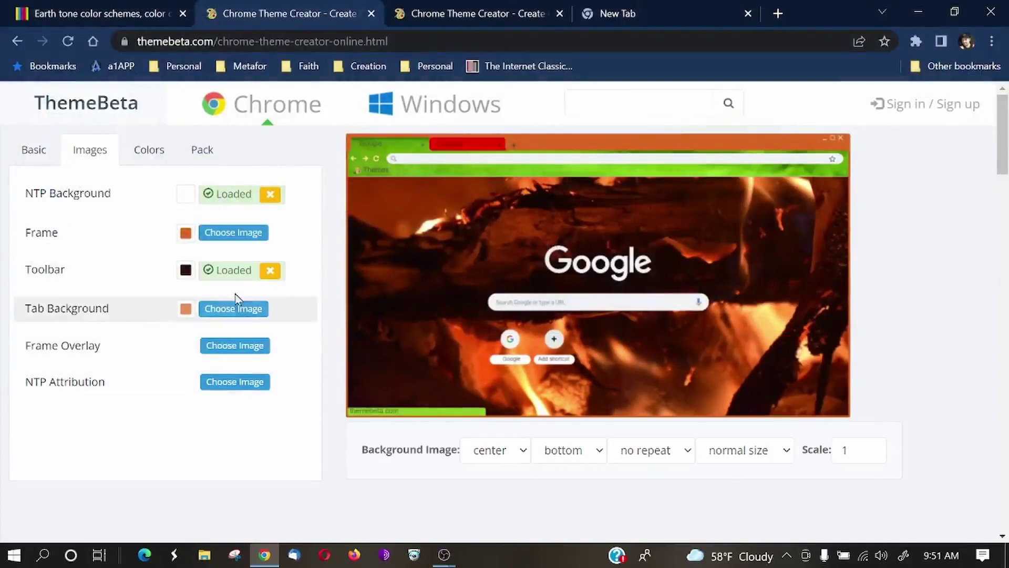
click(270, 270)
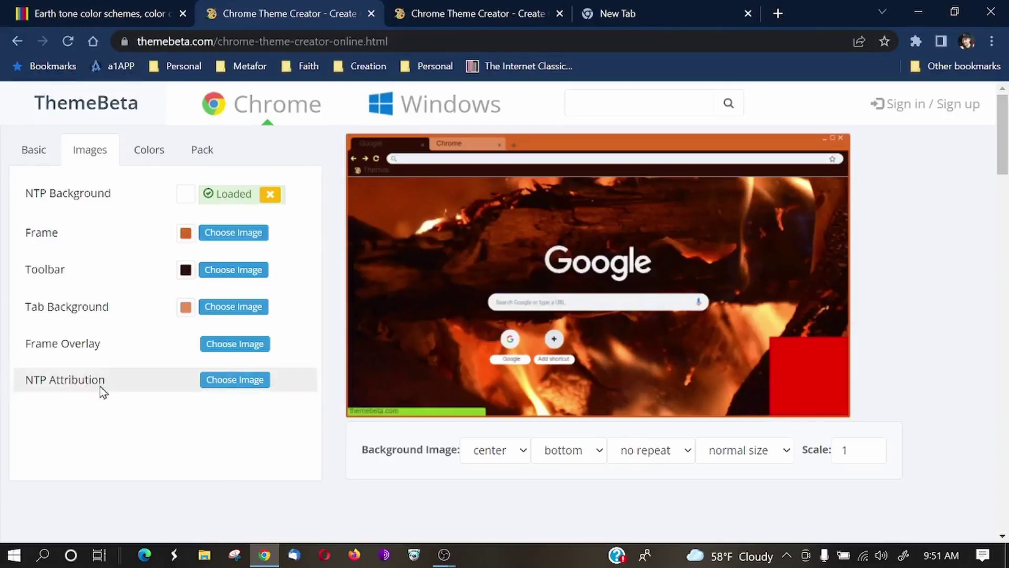
Step: Load logo (1) from the Desktop as the NTP attribution image, then view the Colors list
click(227, 381)
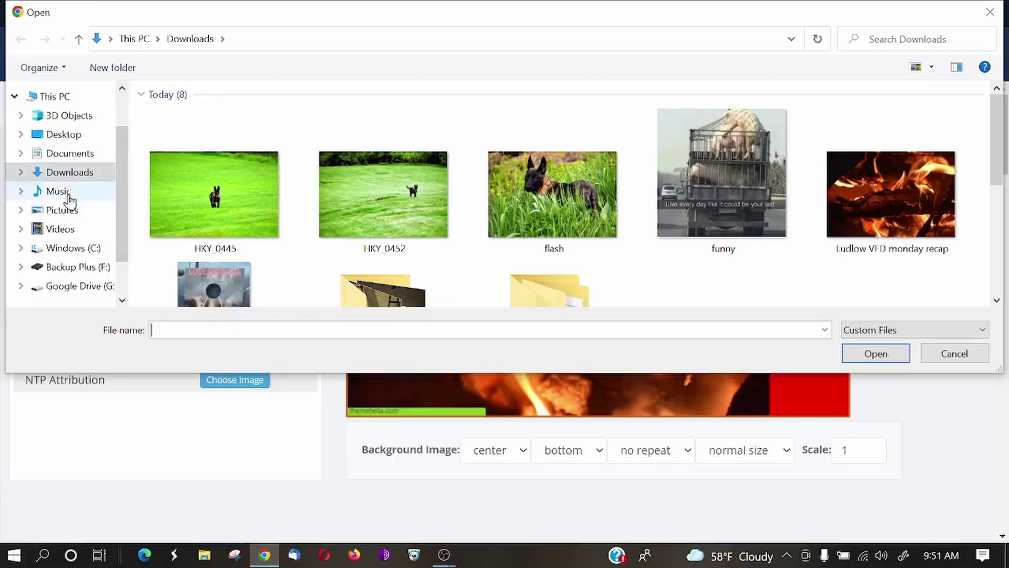
click(63, 135)
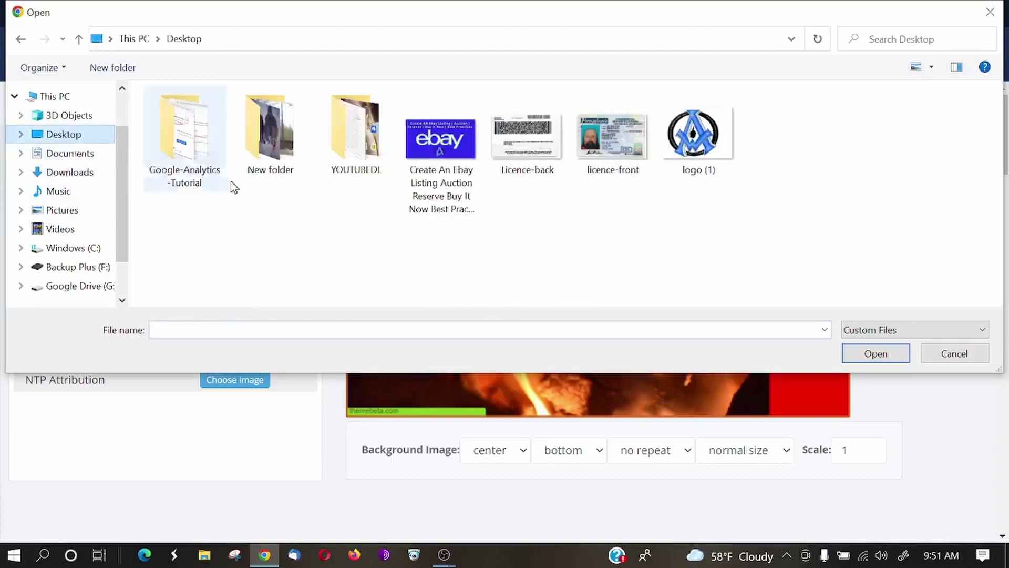
double_click(703, 143)
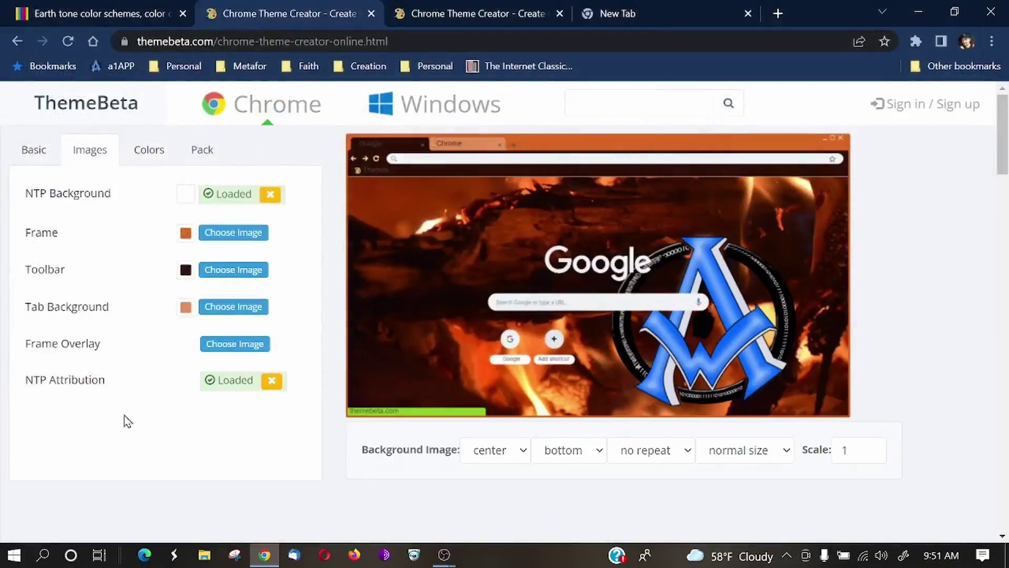
click(147, 155)
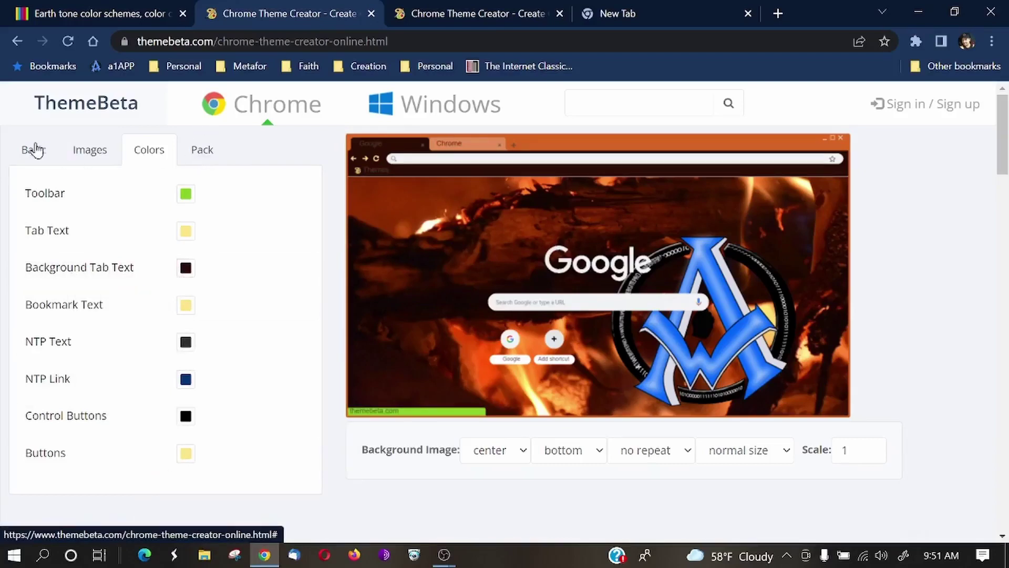
Step: Pack the theme and save theme1654696311.crx to the Downloads folder
click(20, 157)
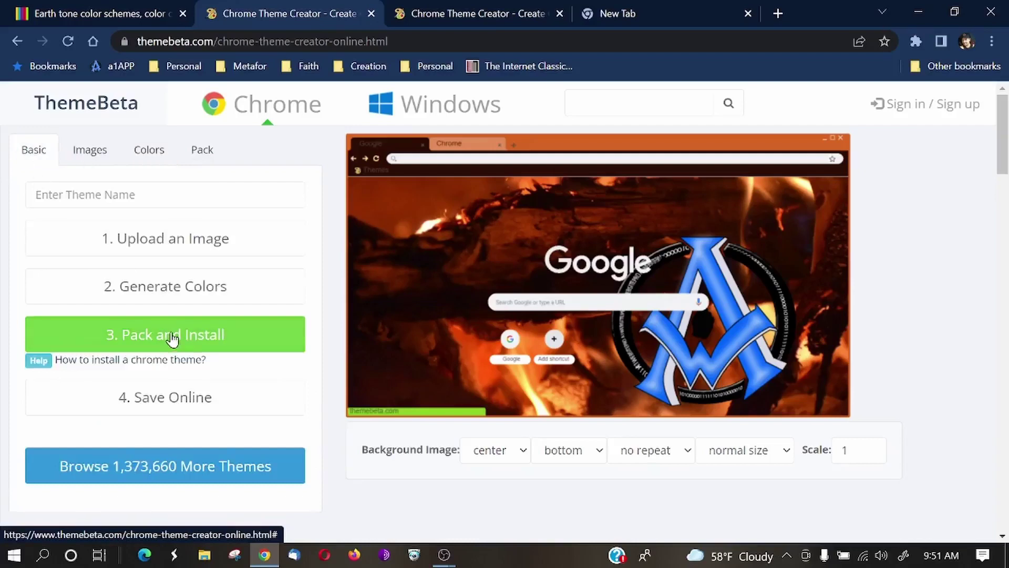
click(205, 152)
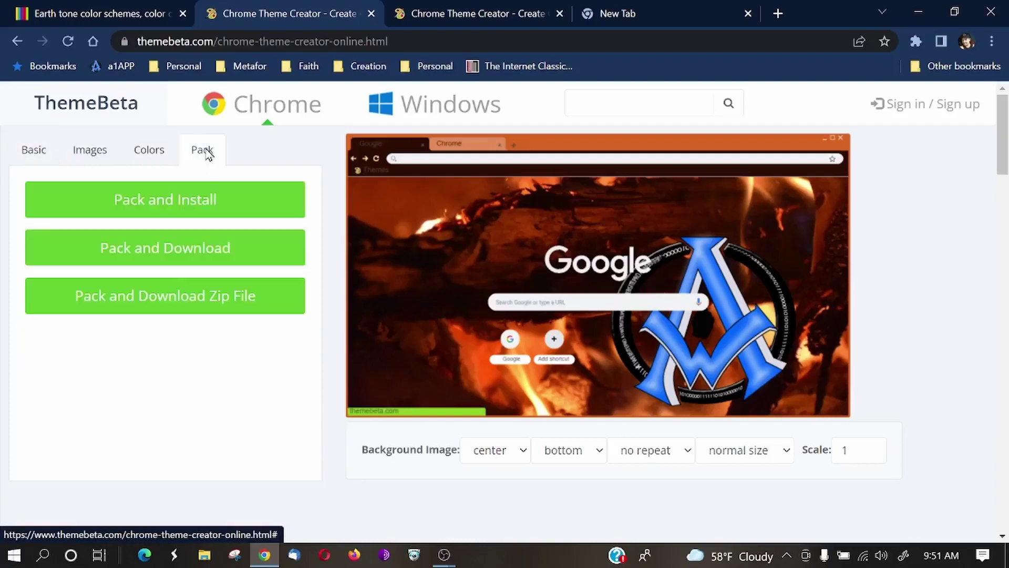
click(162, 250)
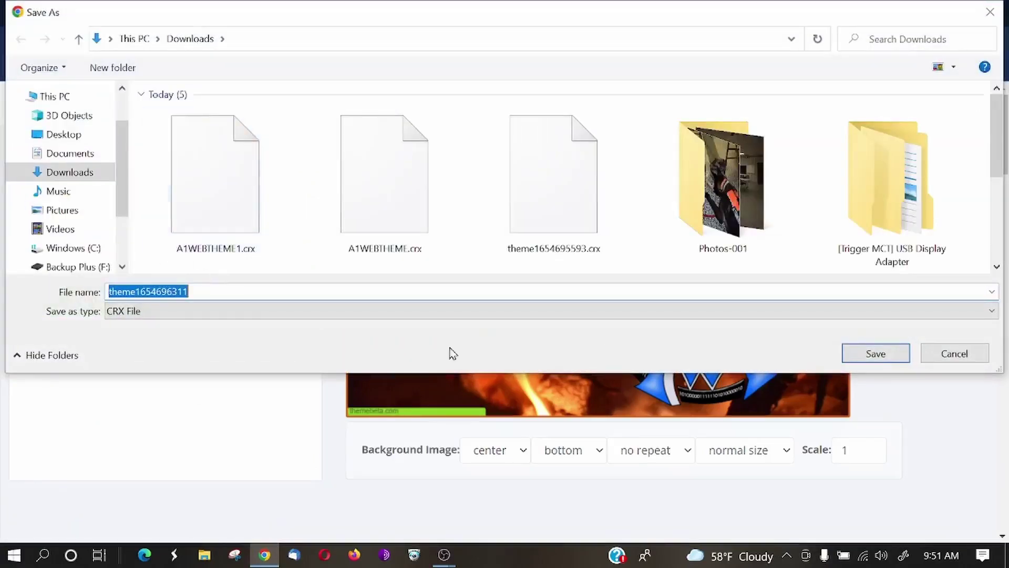
click(888, 356)
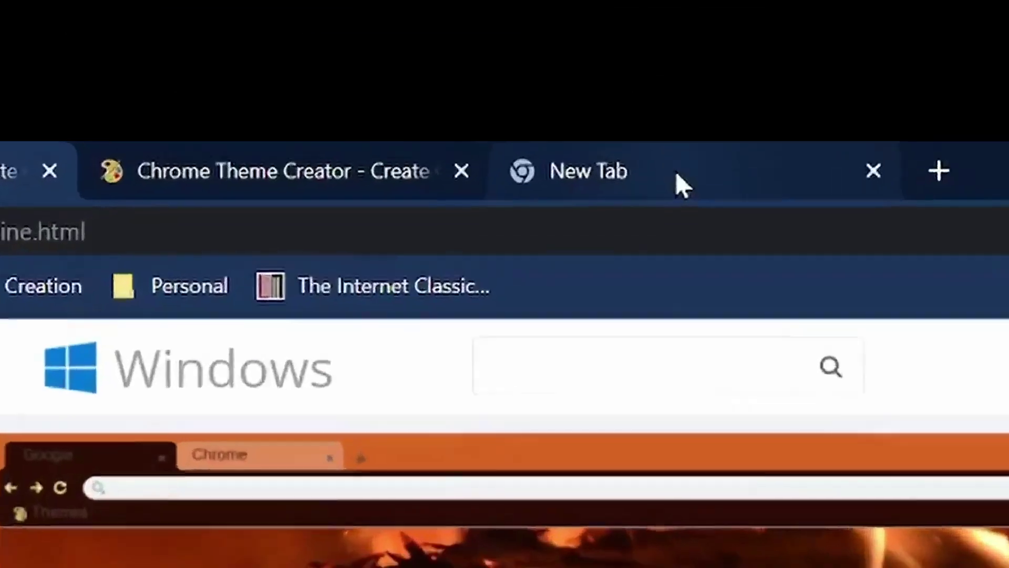
Step: From the New Tab, open the Extensions page and show the downloaded .crx file in its folder
click(657, 16)
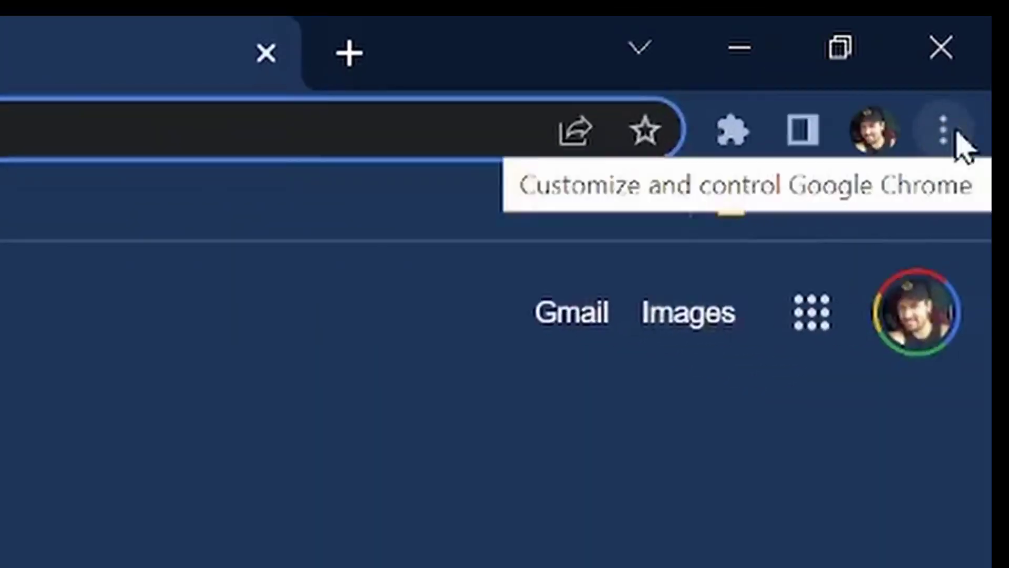
click(955, 136)
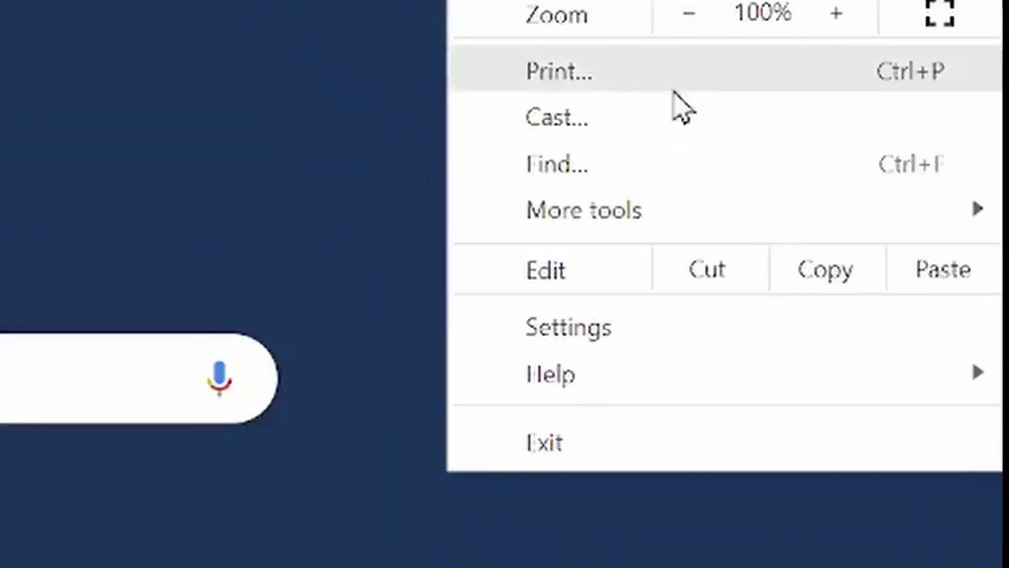
mouse_move(610, 213)
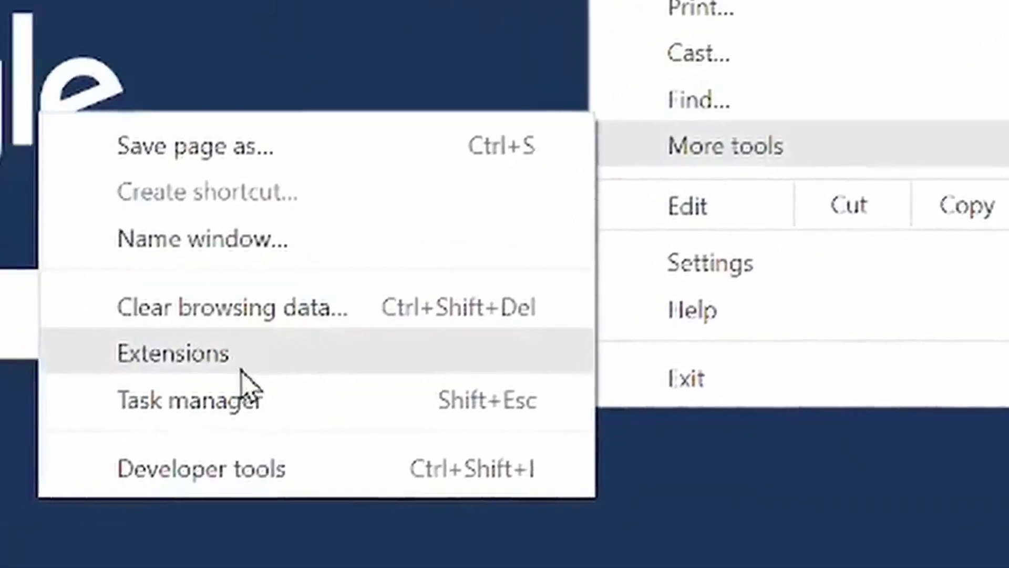
click(91, 436)
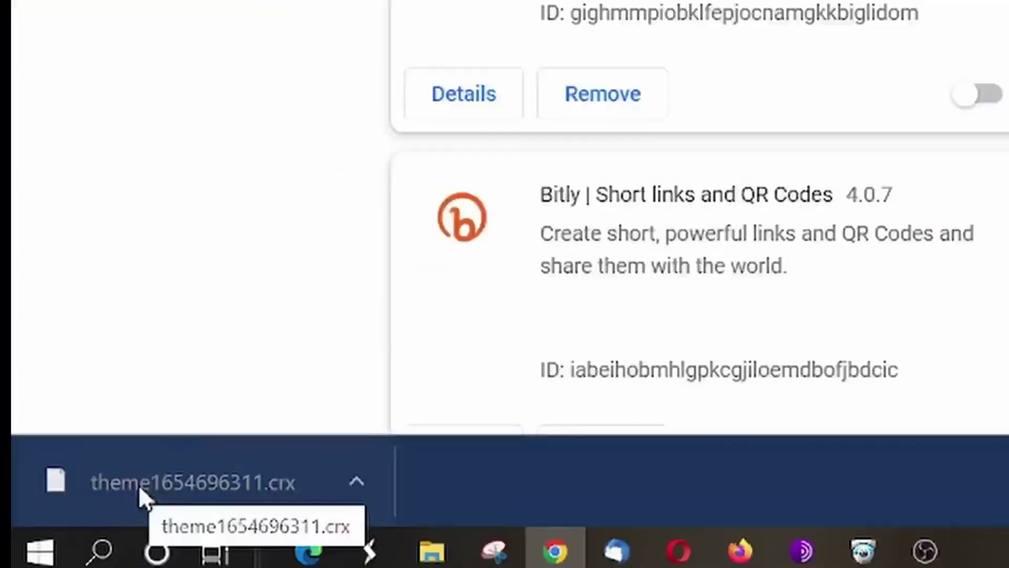
click(168, 521)
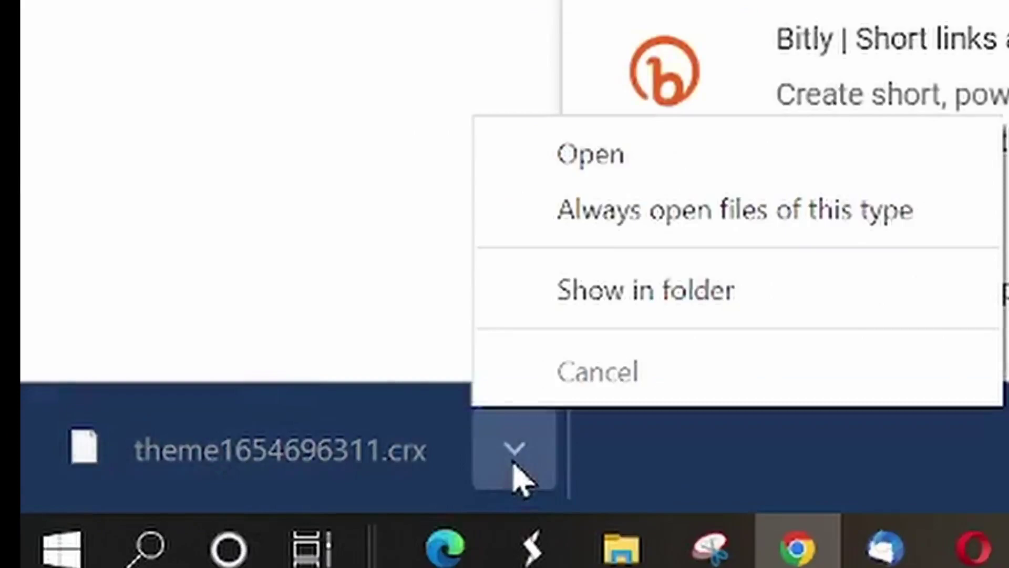
click(719, 303)
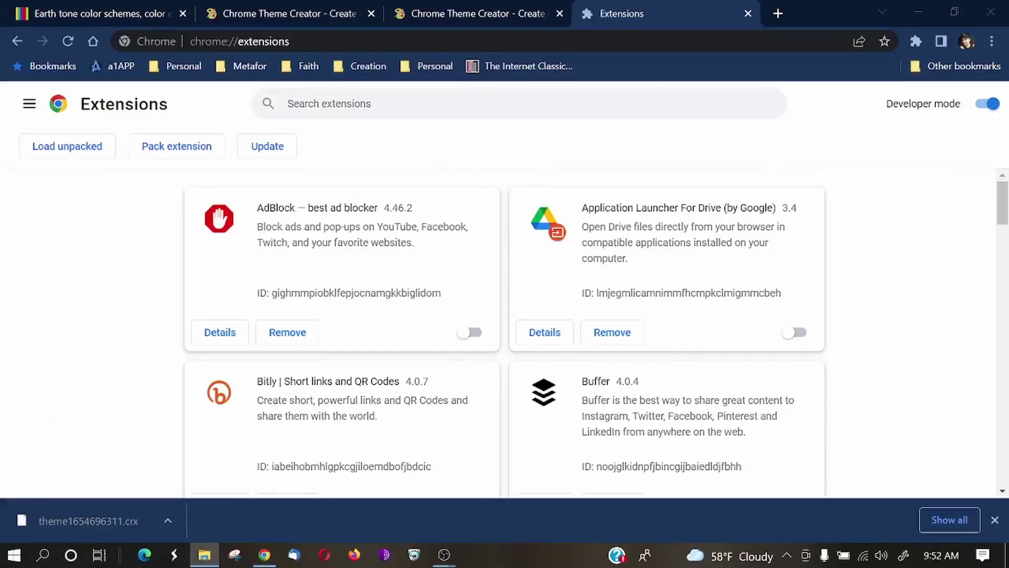
Step: Drag theme1654696311.crx from Downloads onto the Extensions page and add the ThemeBeta.com theme
drag(620, 136, 718, 98)
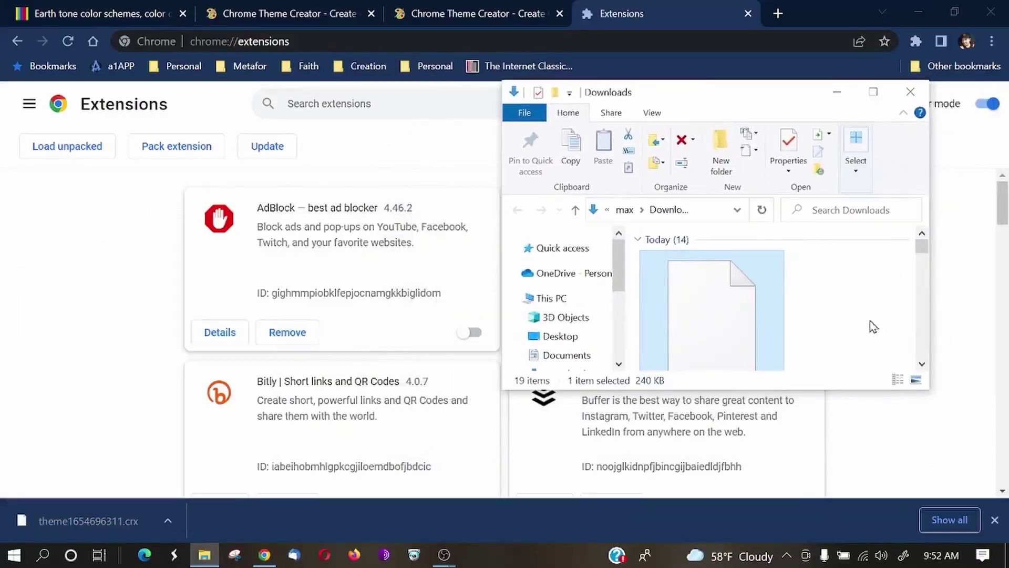
scroll(870, 321, down, 2)
scroll(865, 323, up, 2)
drag(847, 389, 867, 458)
drag(707, 329, 131, 365)
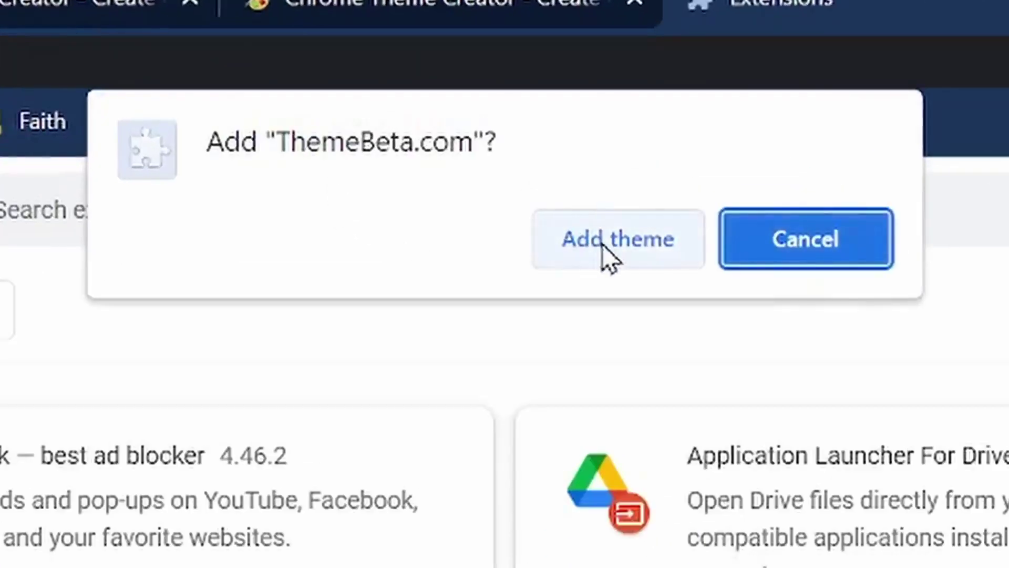
click(610, 241)
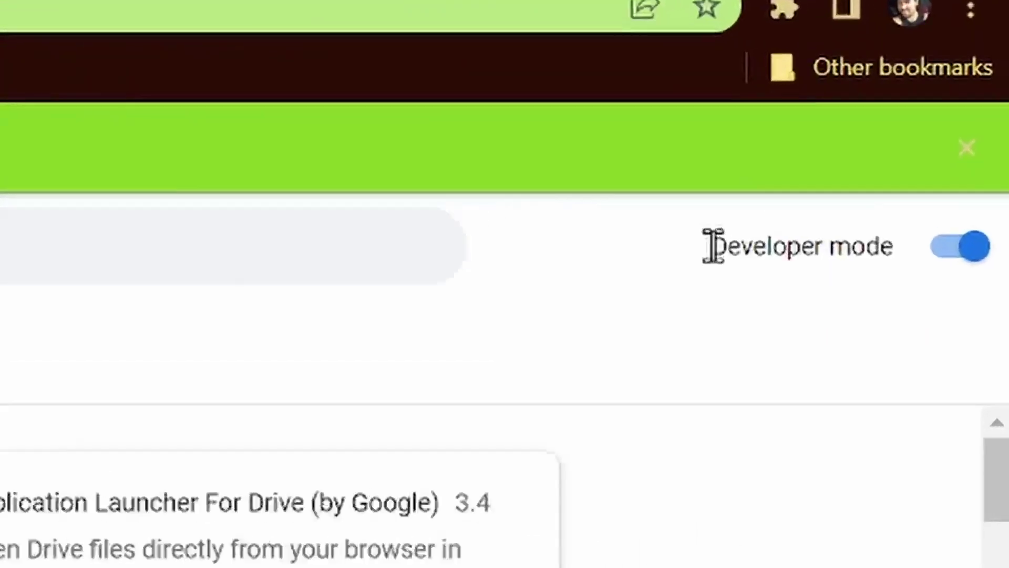
drag(886, 139, 968, 140)
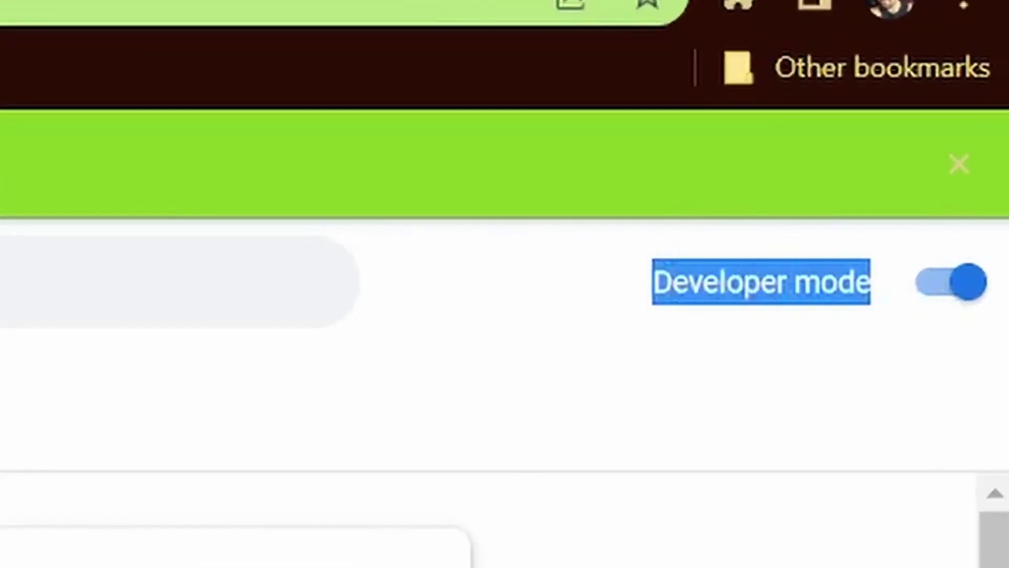
click(83, 329)
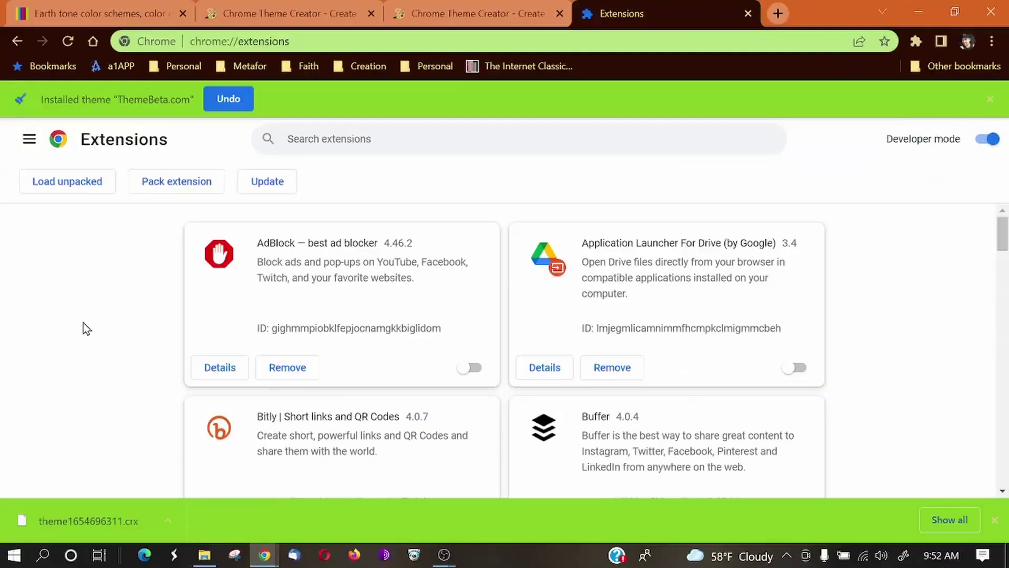
Step: Open a new tab to see the fireplace background with the AW logo, and close the download bar
click(777, 13)
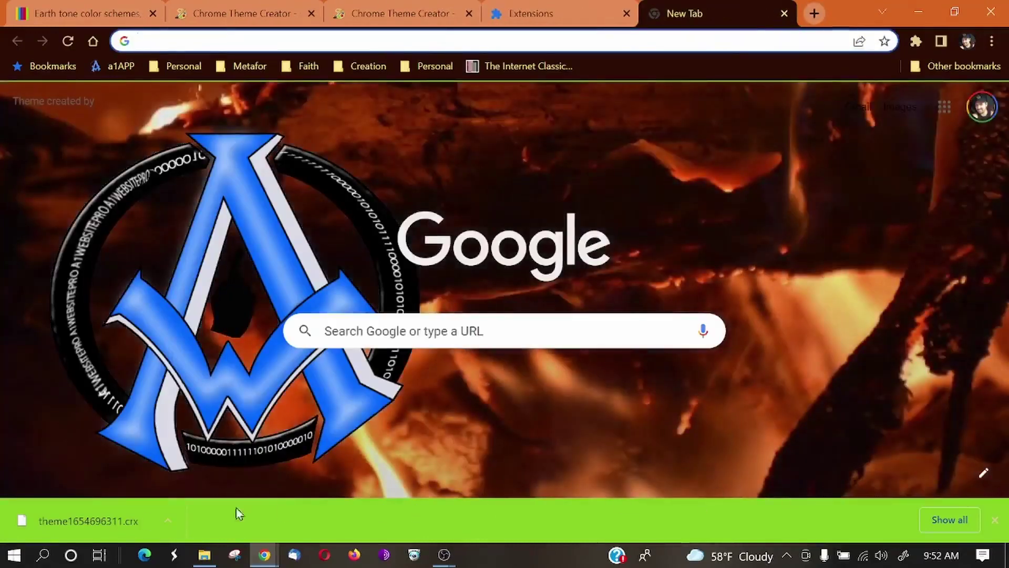
click(995, 520)
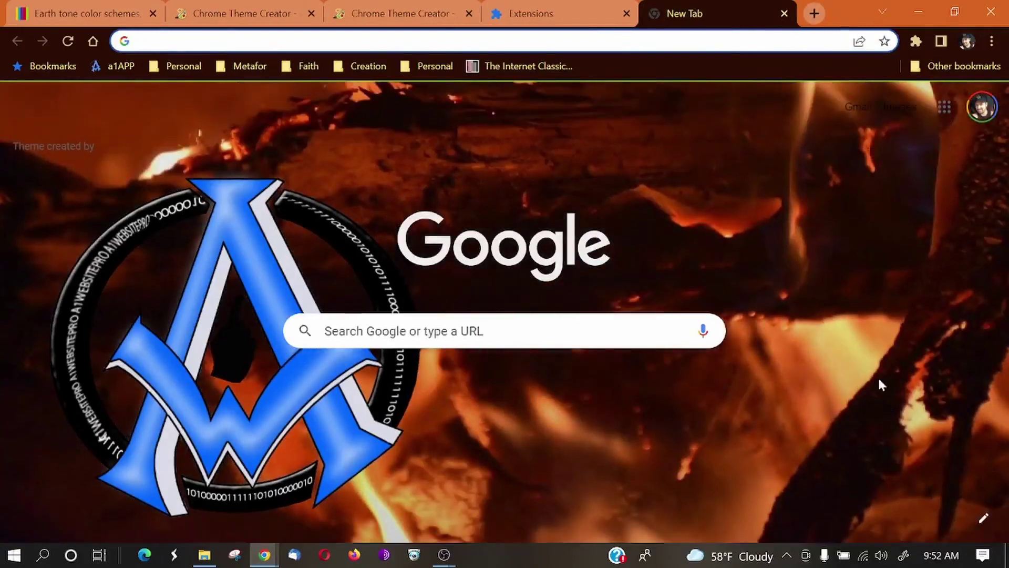